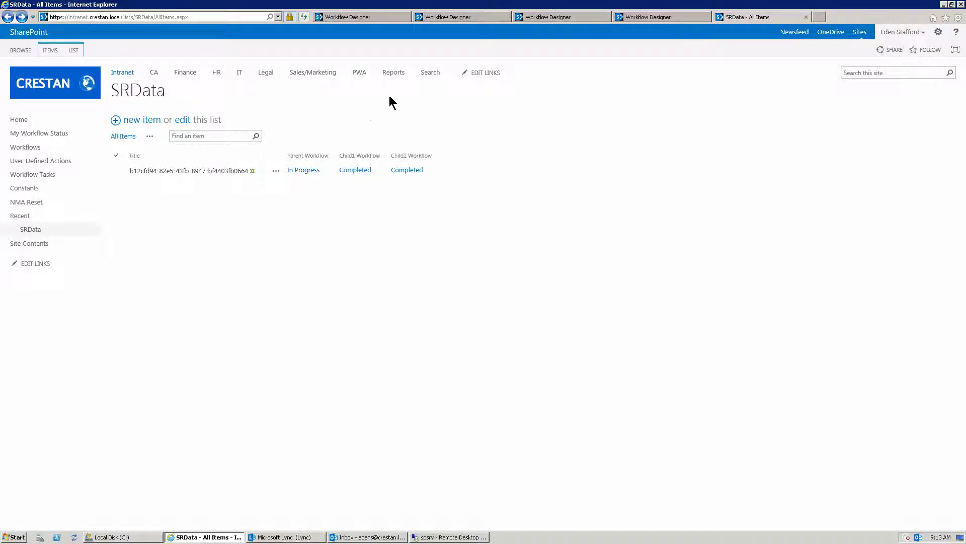
Open the configuration of the Build string action in the Parent Workflow design.
left_click(351, 20)
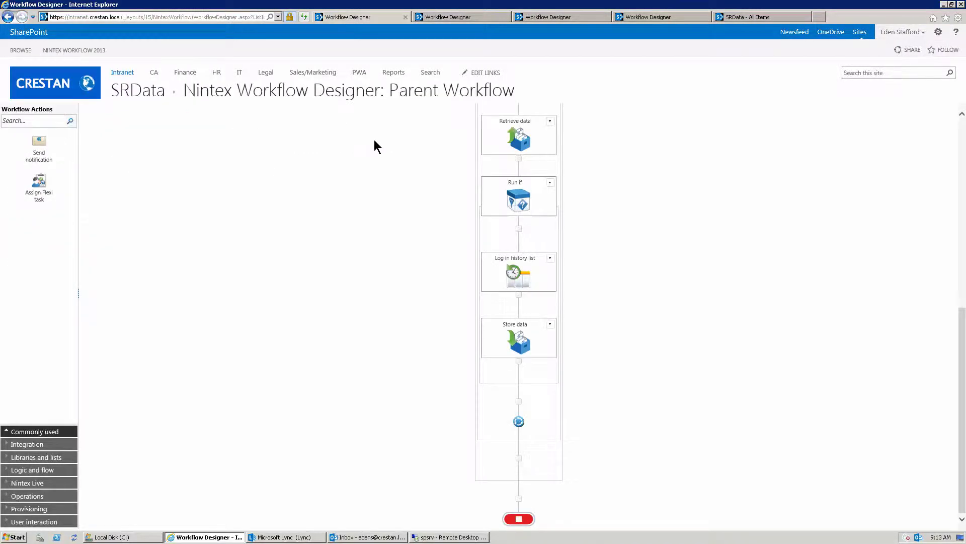
scroll(377, 151, "up", 7)
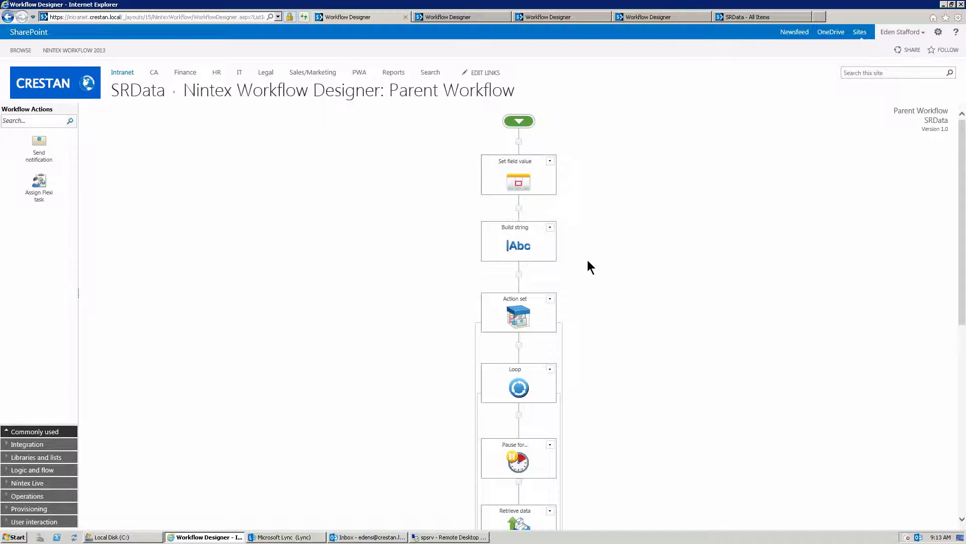
mouse_move(530, 246)
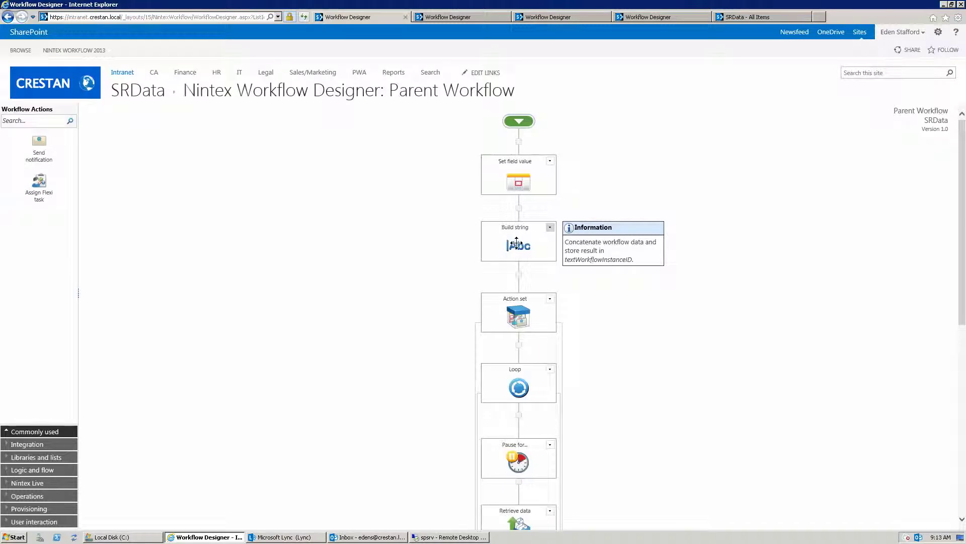
double_click(516, 244)
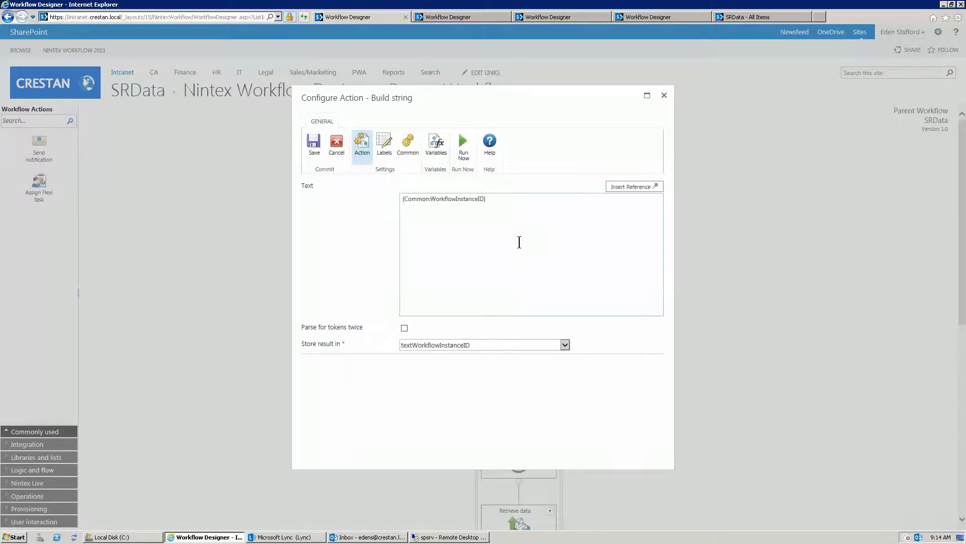
Look up the Workflow Instance ID common reference for the Build string text, and close the configuration without saving.
left_click(626, 187)
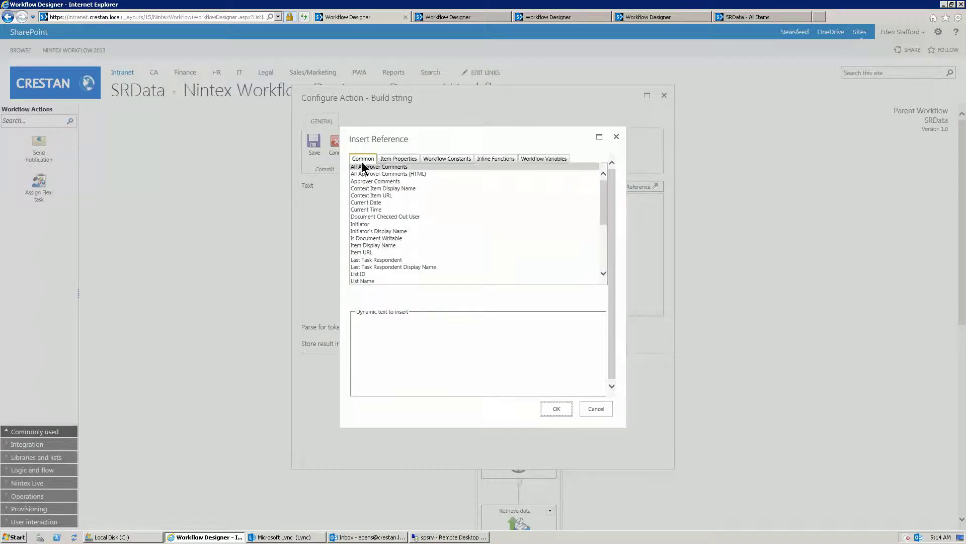
scroll(382, 207, "down", 5)
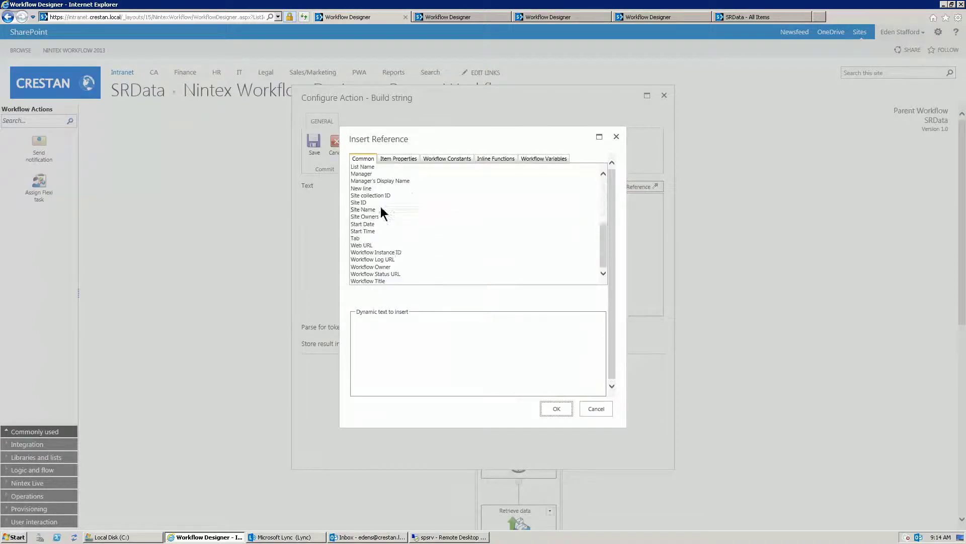
left_click(395, 254)
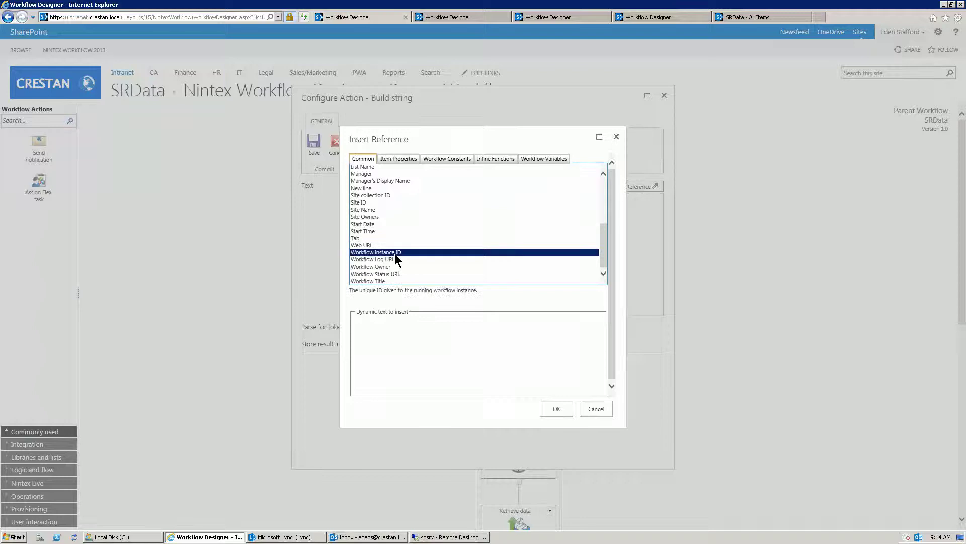
double_click(394, 254)
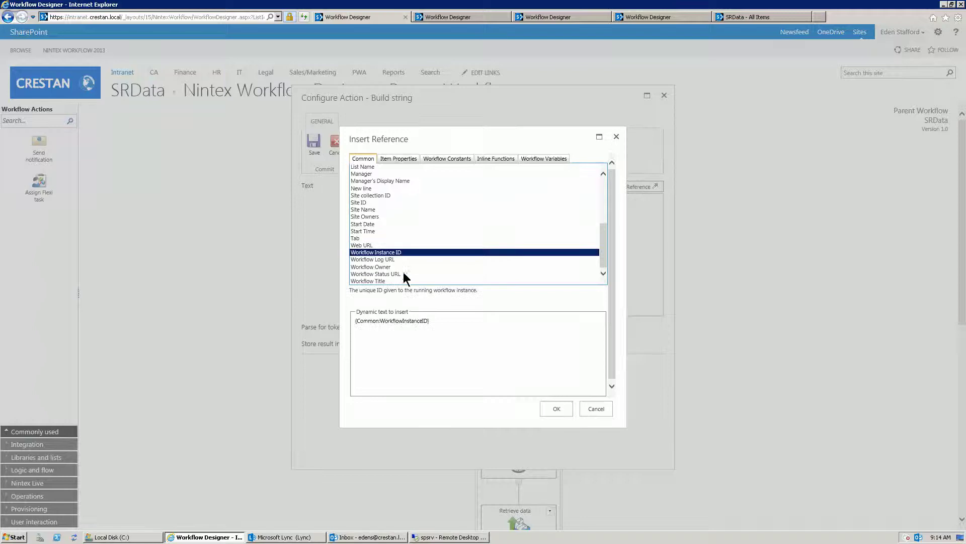
left_click(596, 409)
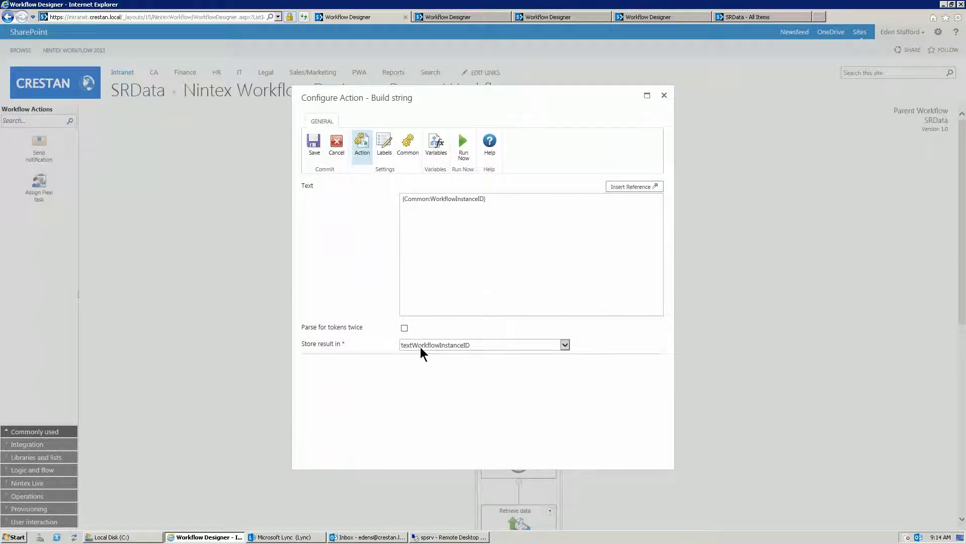
left_click(664, 96)
Check the Pause for and Retrieve data actions inside the loop, examining which item Retrieve data reads and its target variable.
scroll(639, 355, "down", 5)
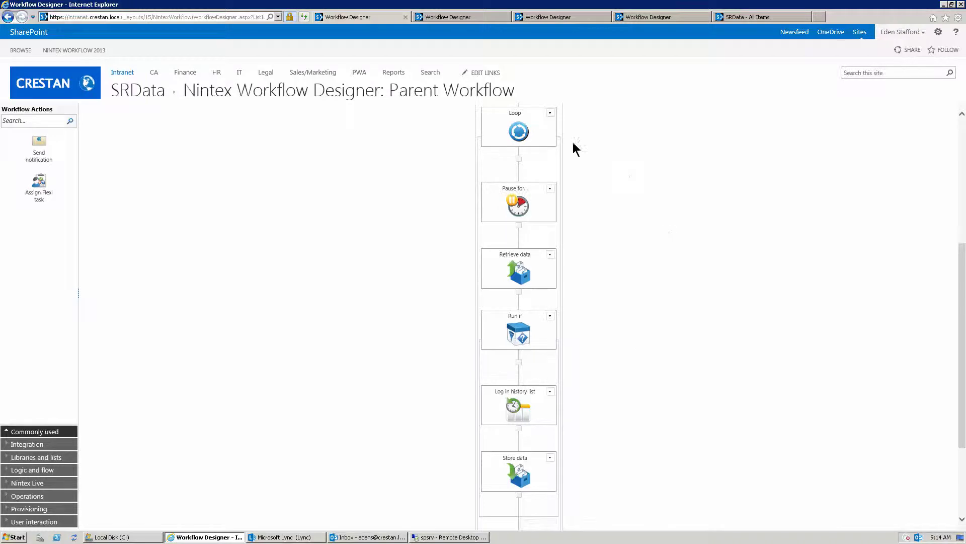
mouse_move(529, 138)
mouse_move(513, 201)
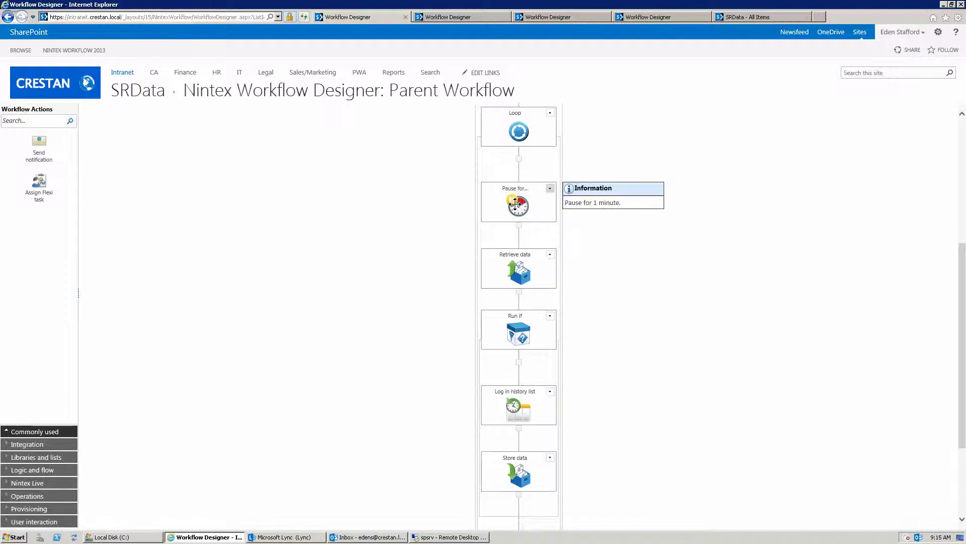
mouse_move(519, 271)
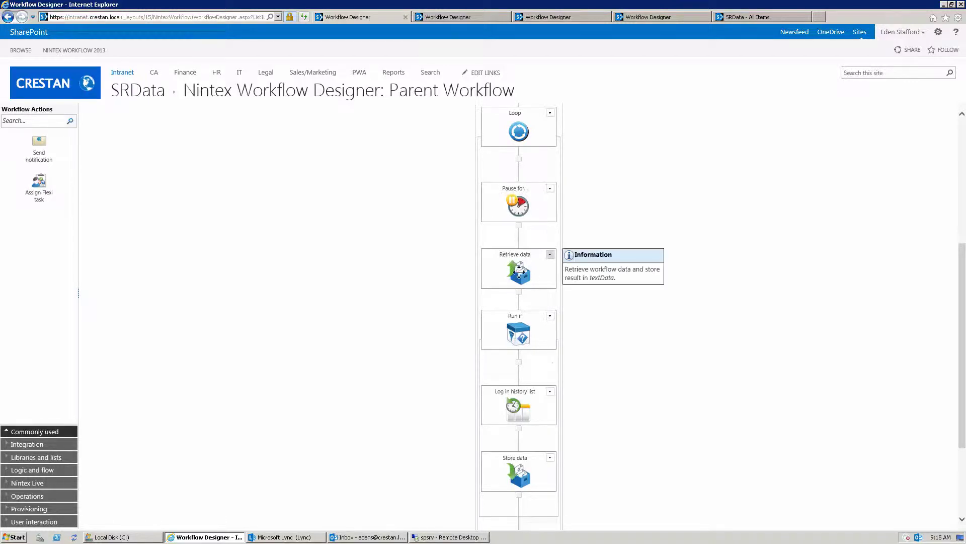
double_click(519, 272)
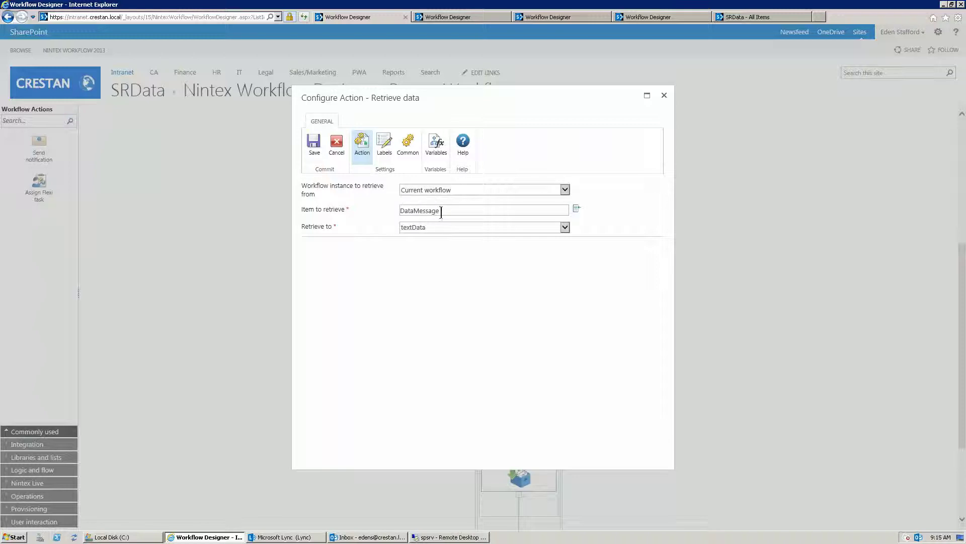
double_click(401, 209)
left_click(433, 214)
left_click(664, 95)
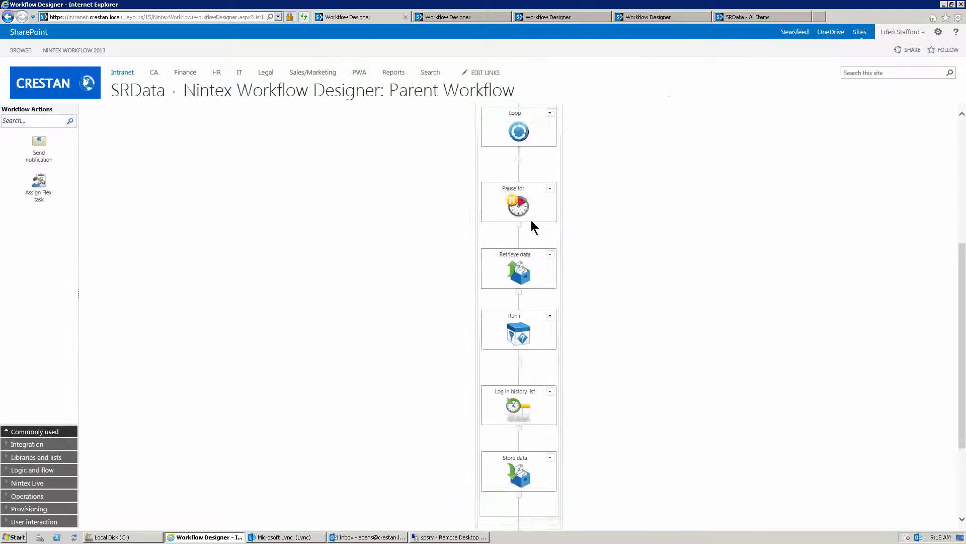
Examine the condition configured in the Run if action inside the loop, and close it unchanged.
scroll(530, 220, "down", 5)
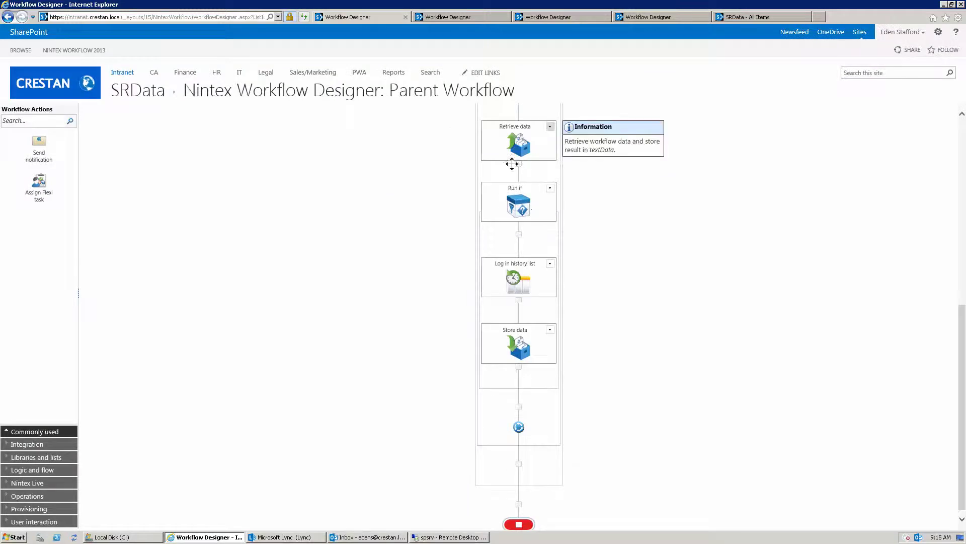
mouse_move(513, 142)
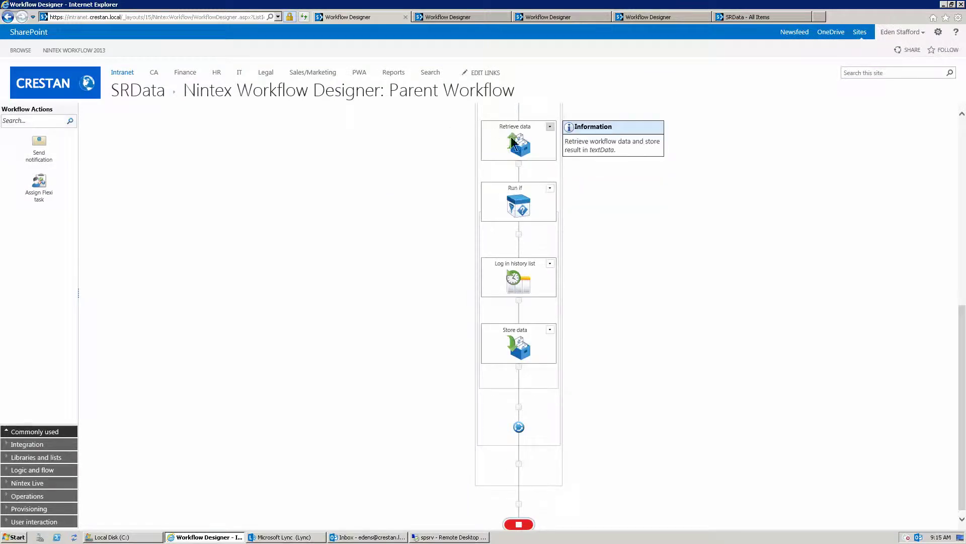
double_click(527, 199)
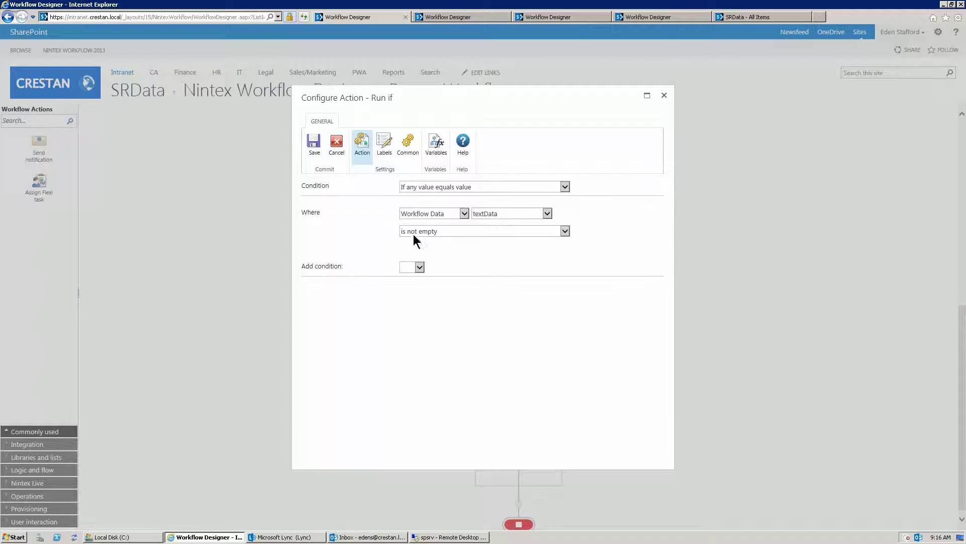
left_click(664, 95)
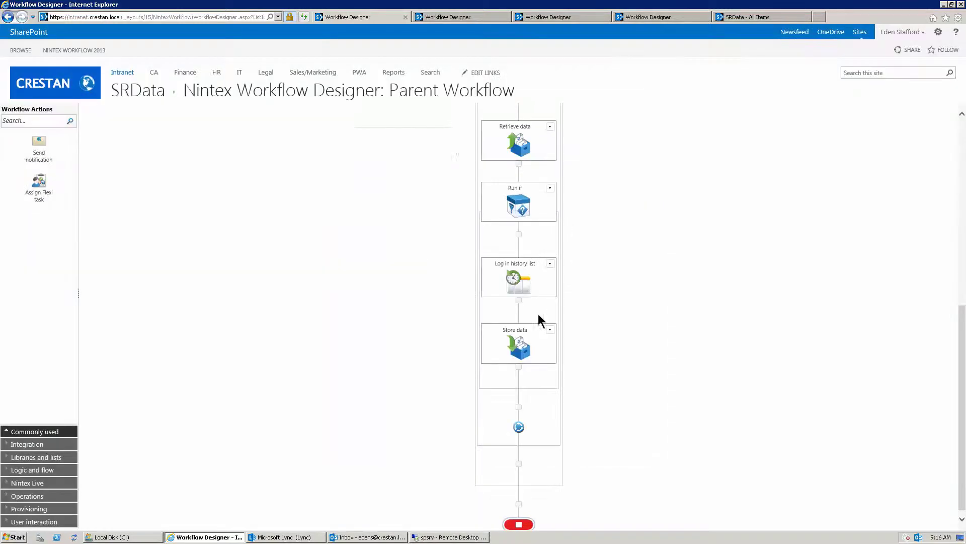
Review the message of the Log in history list action and the settings of the Store data action.
double_click(510, 284)
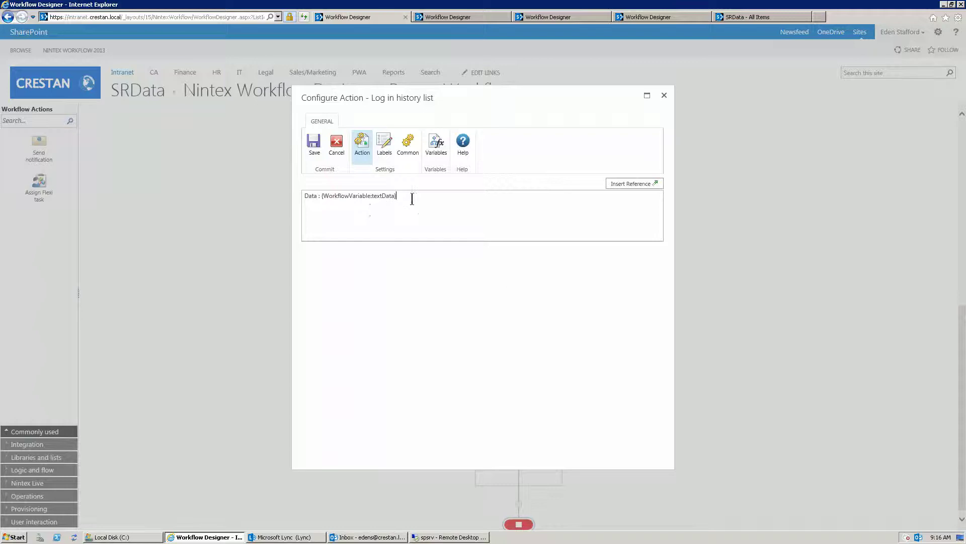
left_click(664, 96)
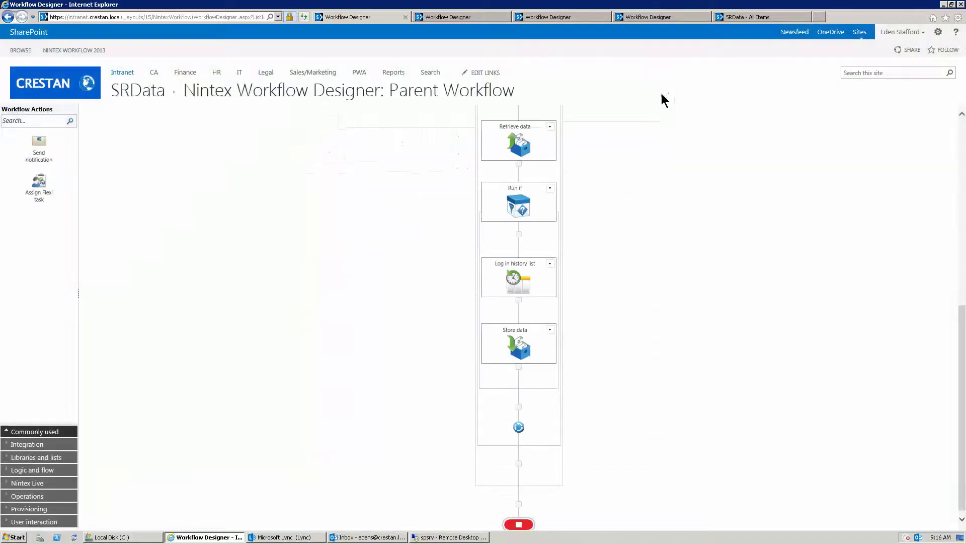
double_click(519, 348)
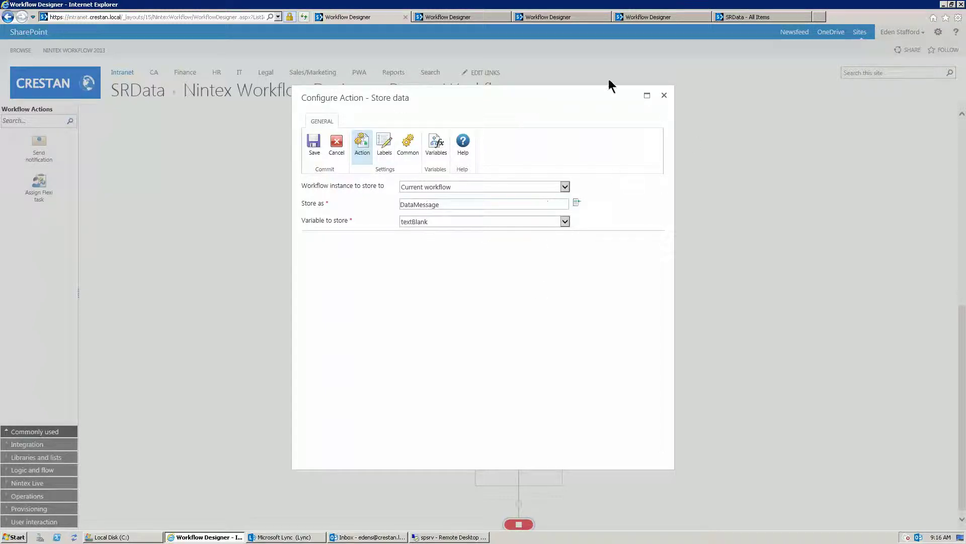
left_click(660, 97)
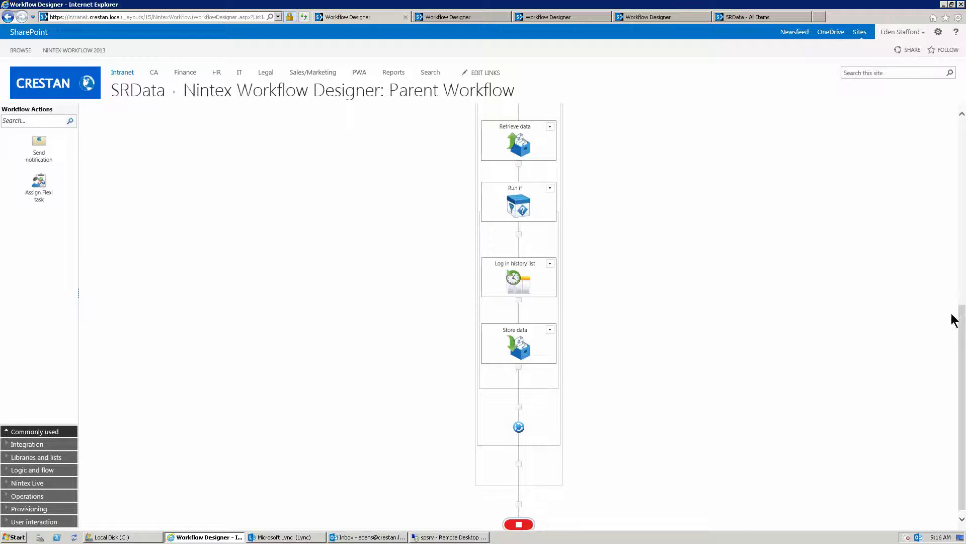
Examine the Set field value action at the workflow's start and compare it with the item's Title in the SRData list.
left_click_drag(962, 319, 959, 115)
mouse_move(510, 177)
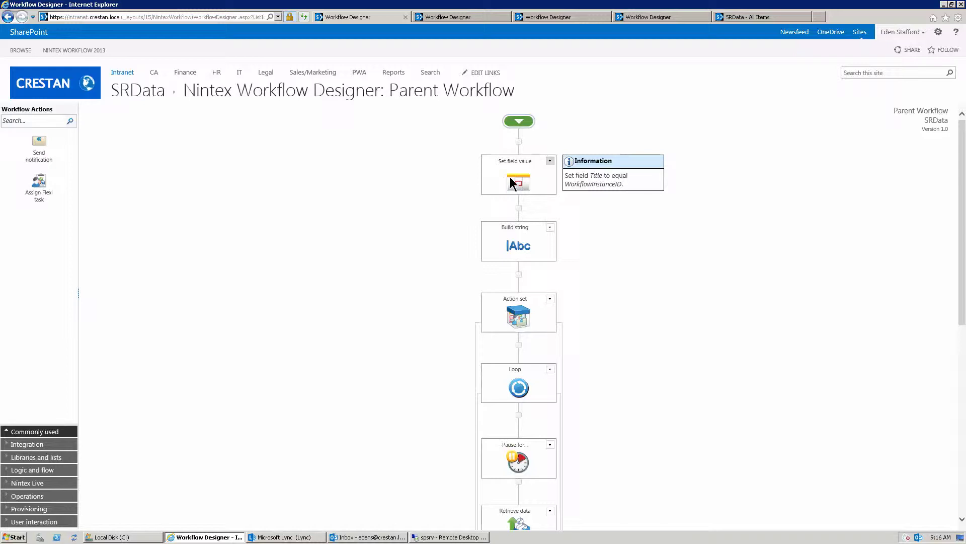
double_click(510, 176)
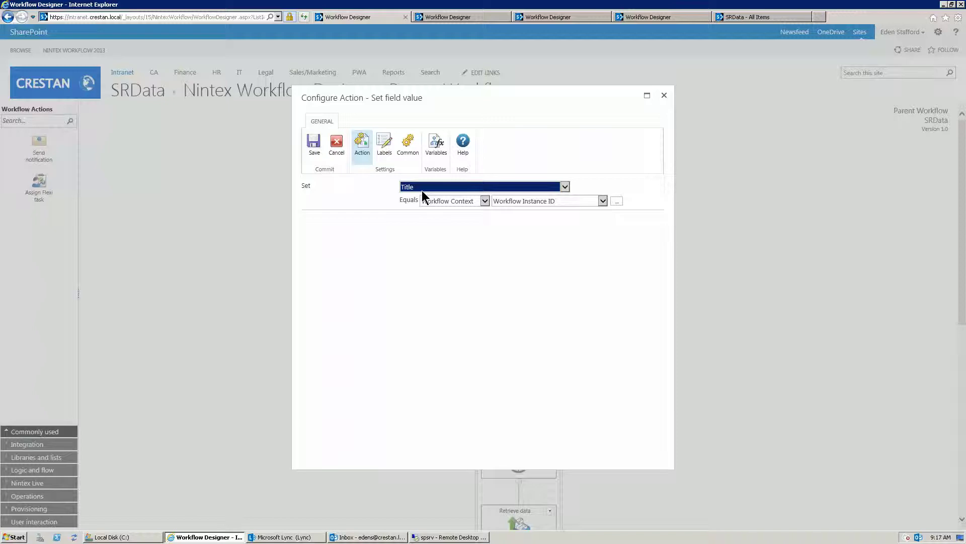
left_click(737, 18)
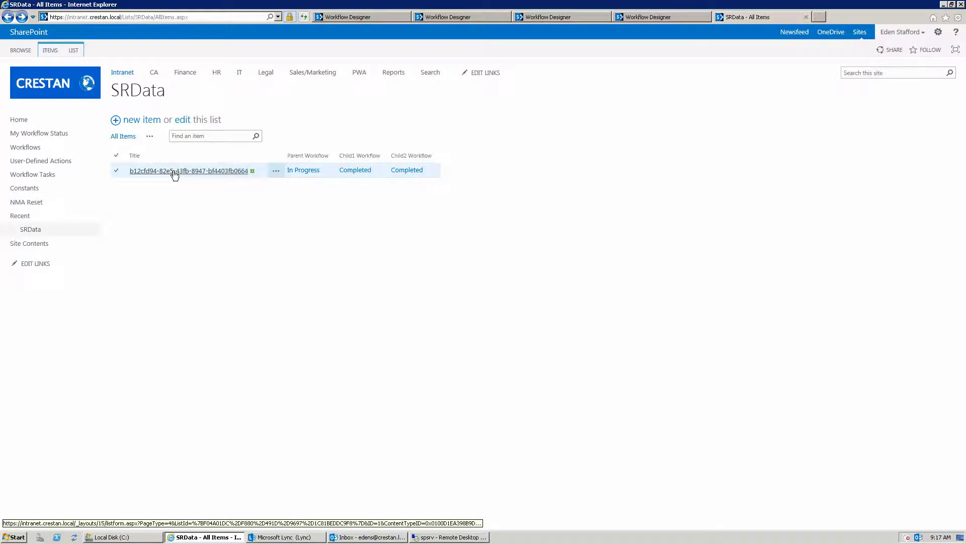
left_click(378, 20)
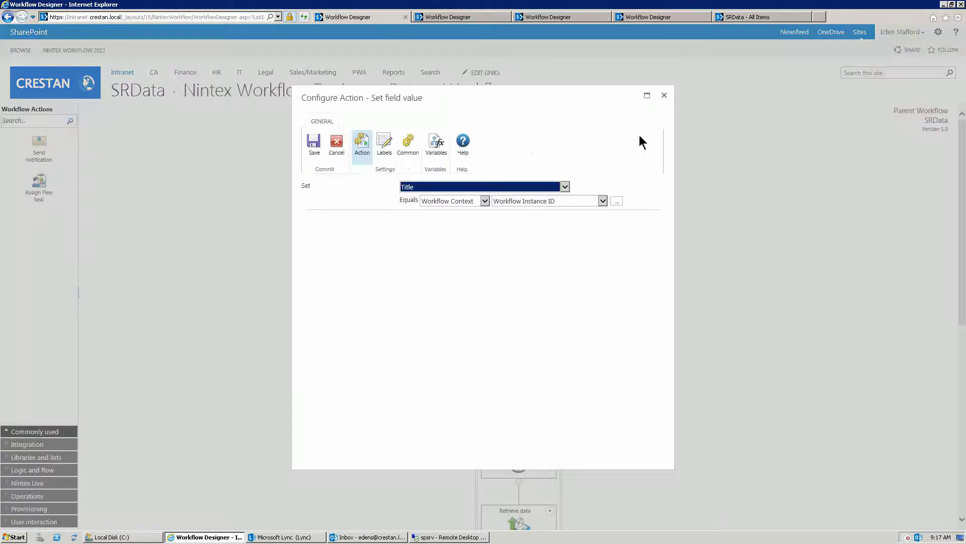
left_click(665, 96)
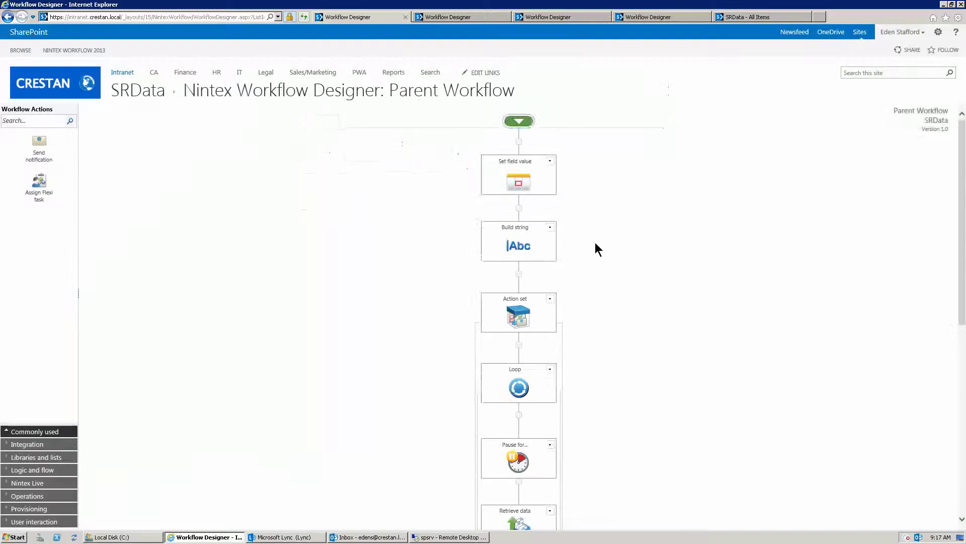
scroll(581, 337, "down", 3)
mouse_move(545, 328)
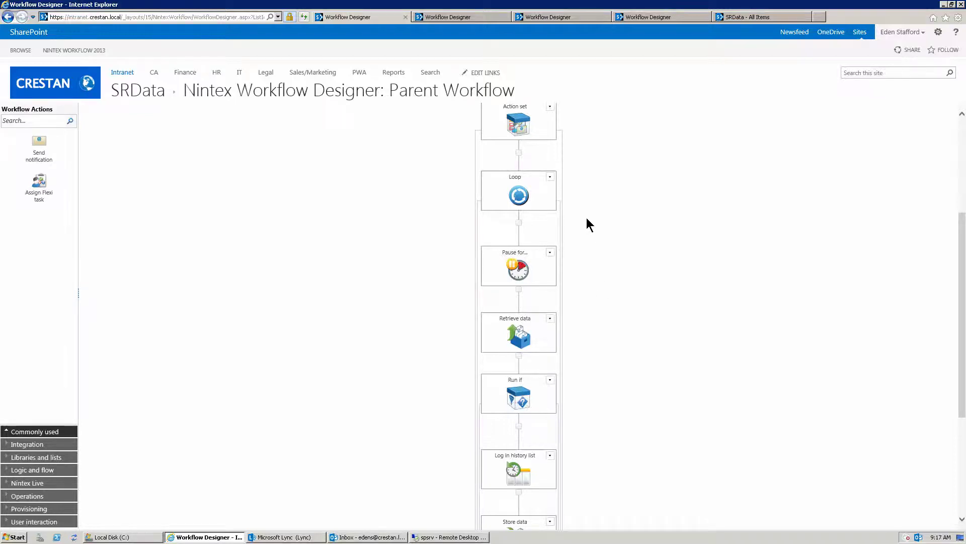
scroll(586, 218, "up", 4)
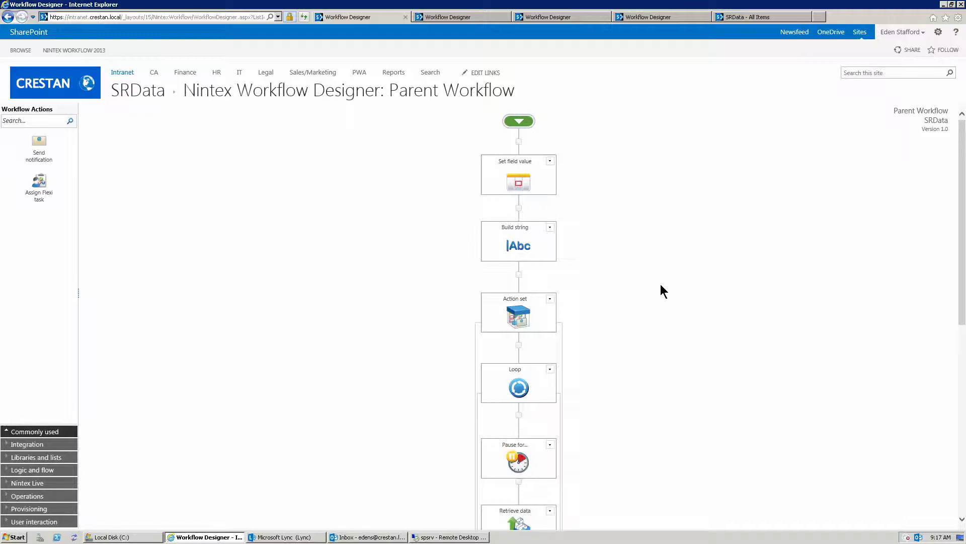
Find the Start workflow action and add it between Set field value and Build string.
left_click(26, 121)
type("start")
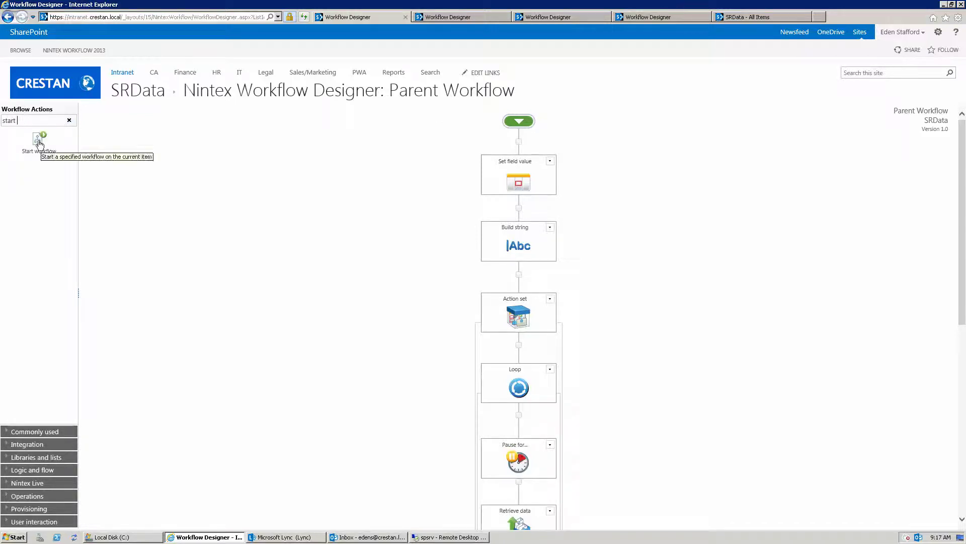
left_click_drag(46, 148, 523, 212)
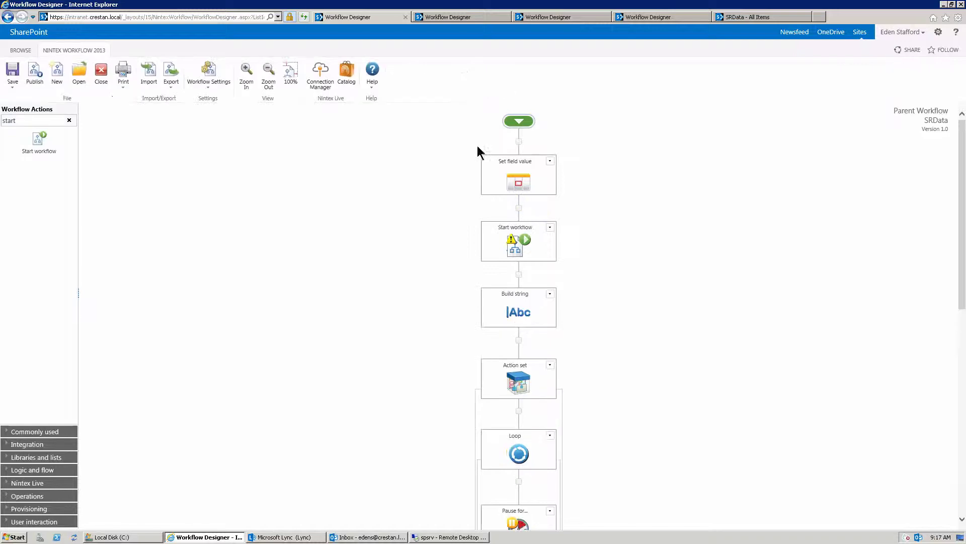
Examine the Store instance ID in option of the new Start workflow action and close its configuration without saving.
double_click(524, 251)
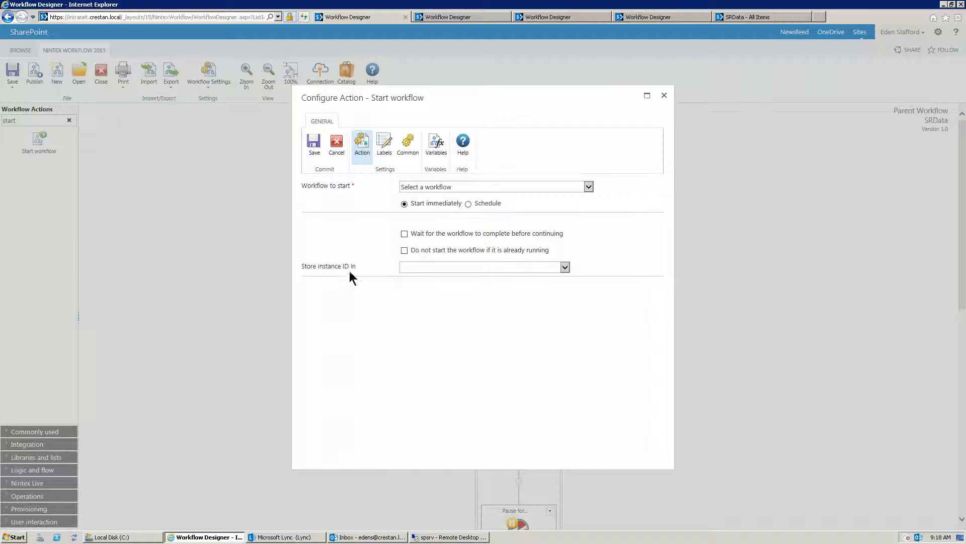
left_click_drag(303, 266, 356, 267)
left_click(664, 96)
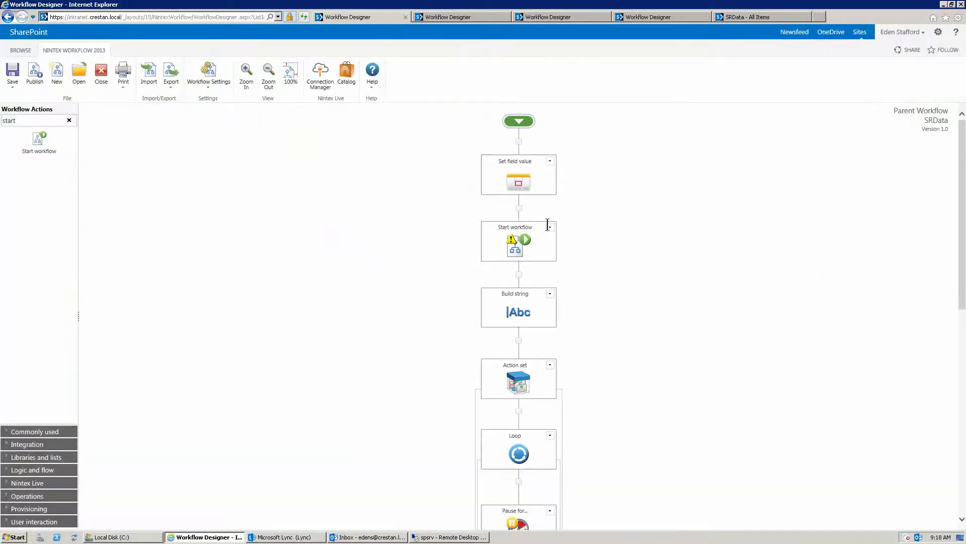
Delete the Start workflow action located between Set field value and Build string.
left_click(550, 227)
left_click(514, 292)
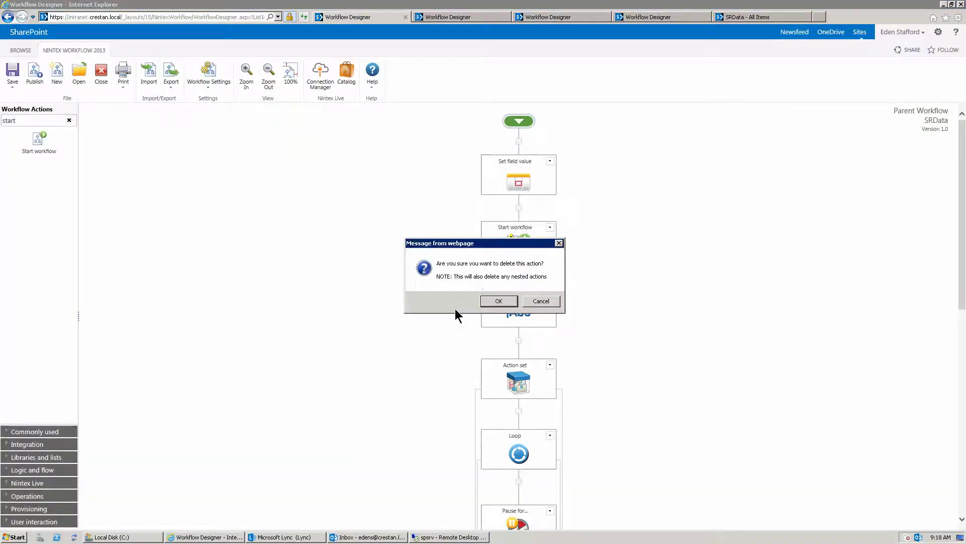
left_click(497, 302)
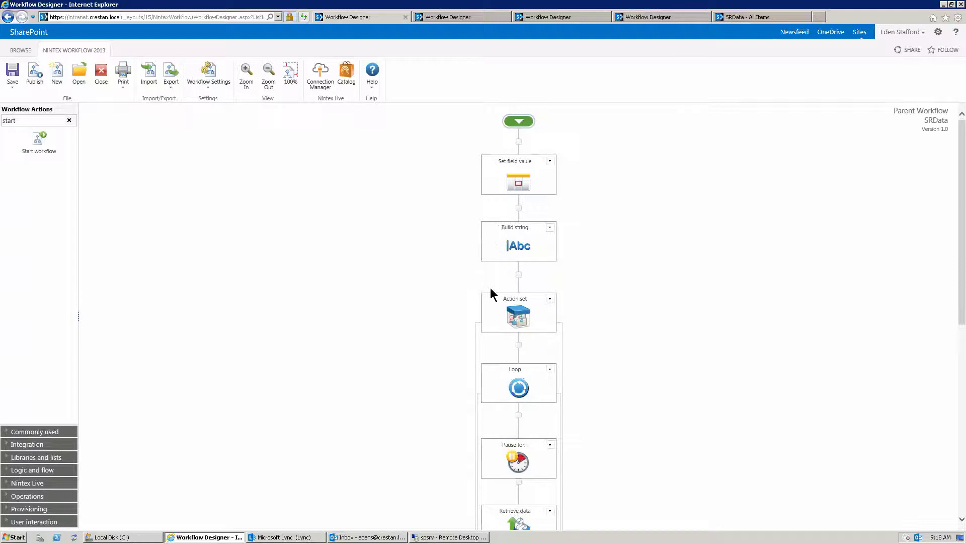
Look over the Store Data UDA, Child1 and Child2 workflows and examine the first Build string action in Child1 Workflow.
left_click(466, 18)
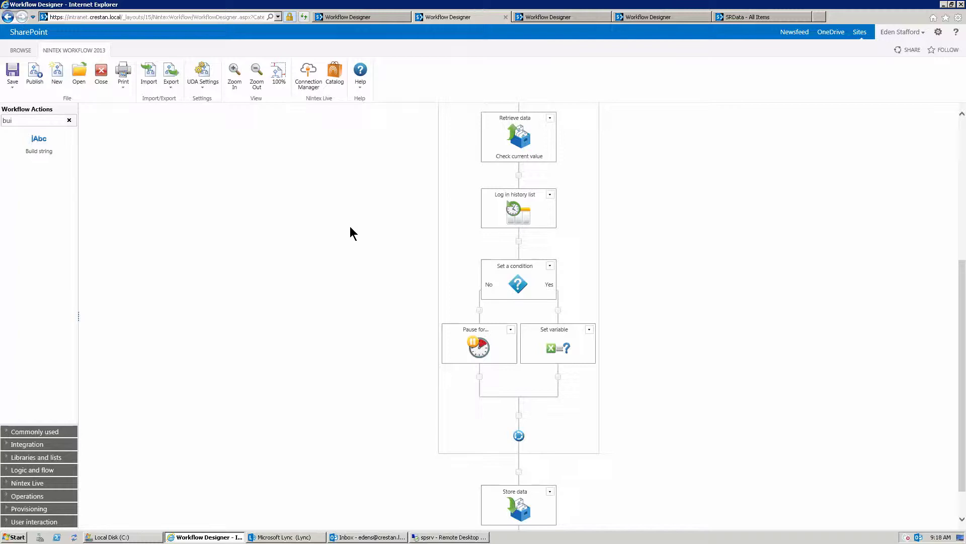
left_click(546, 16)
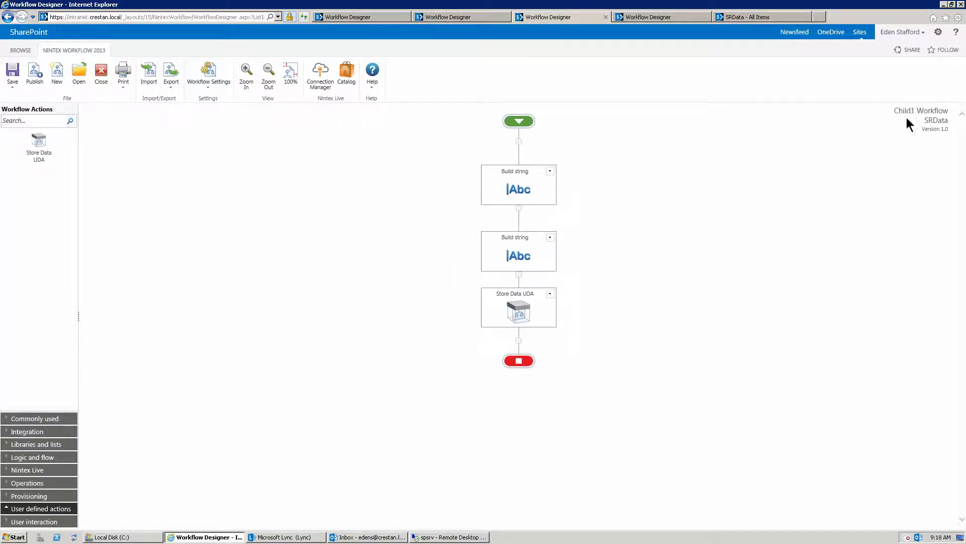
left_click(664, 18)
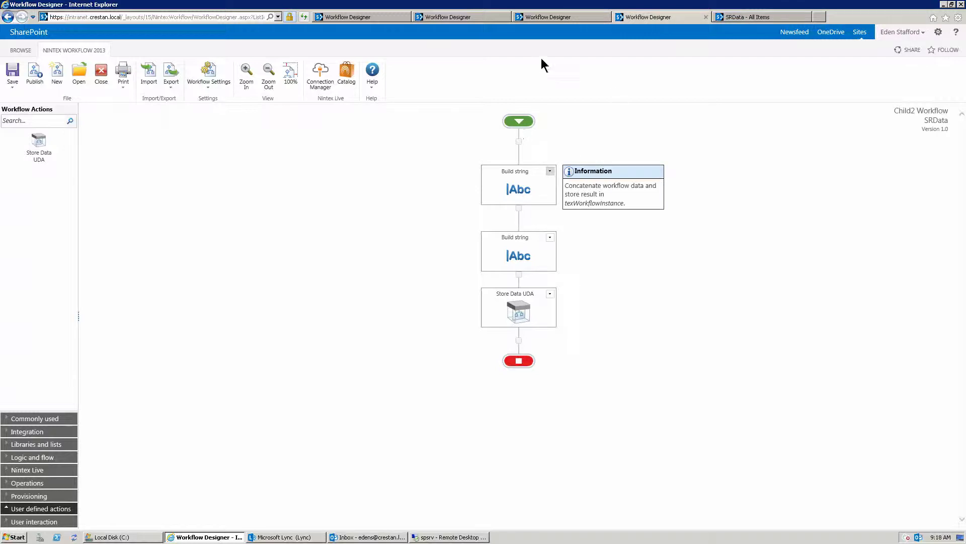
left_click(538, 19)
mouse_move(521, 190)
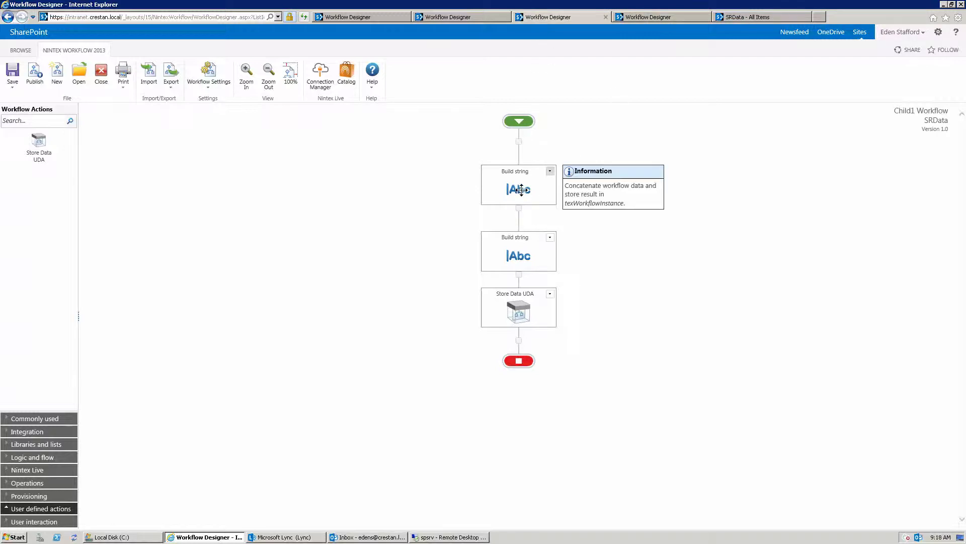
double_click(522, 189)
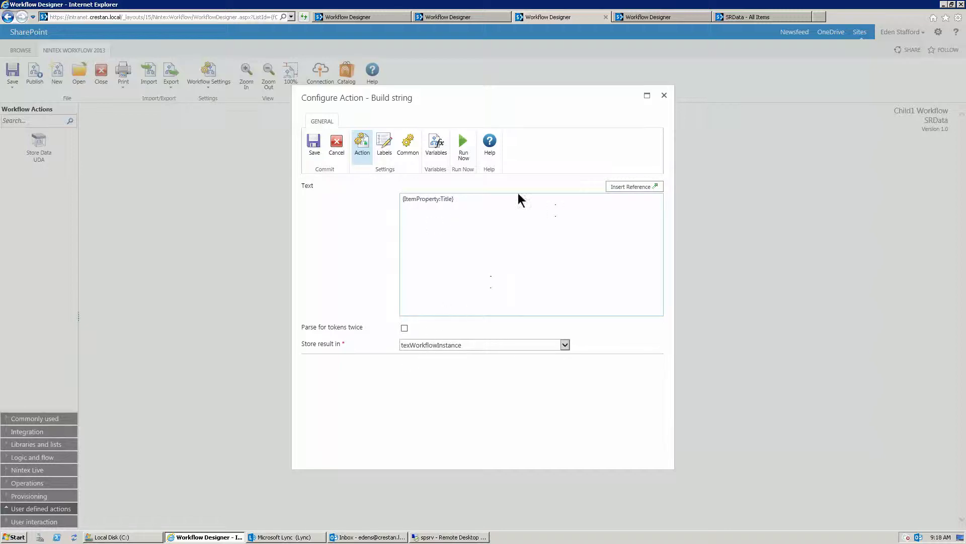
left_click(664, 95)
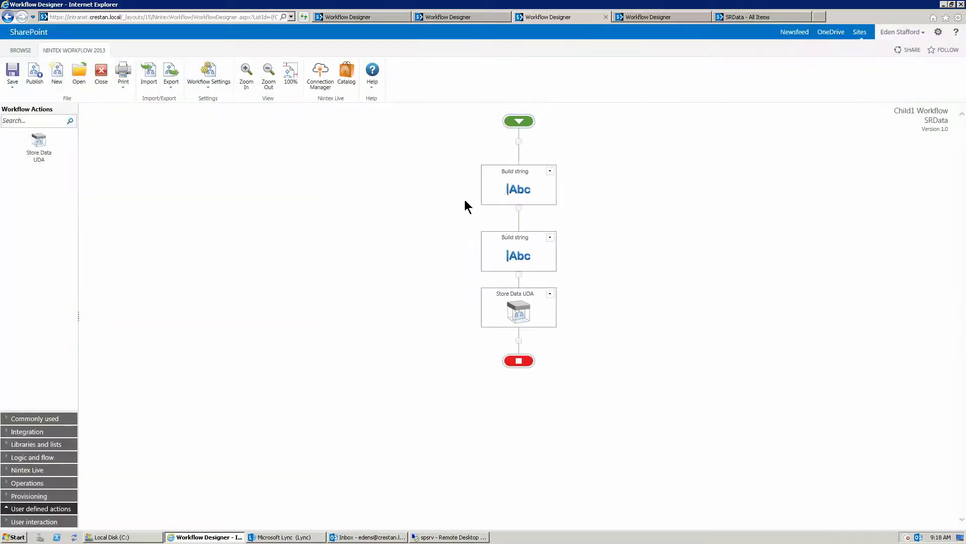
Compare the text and result variable of the second Build string action in Child1 Workflow with those in Child2 Workflow.
double_click(512, 251)
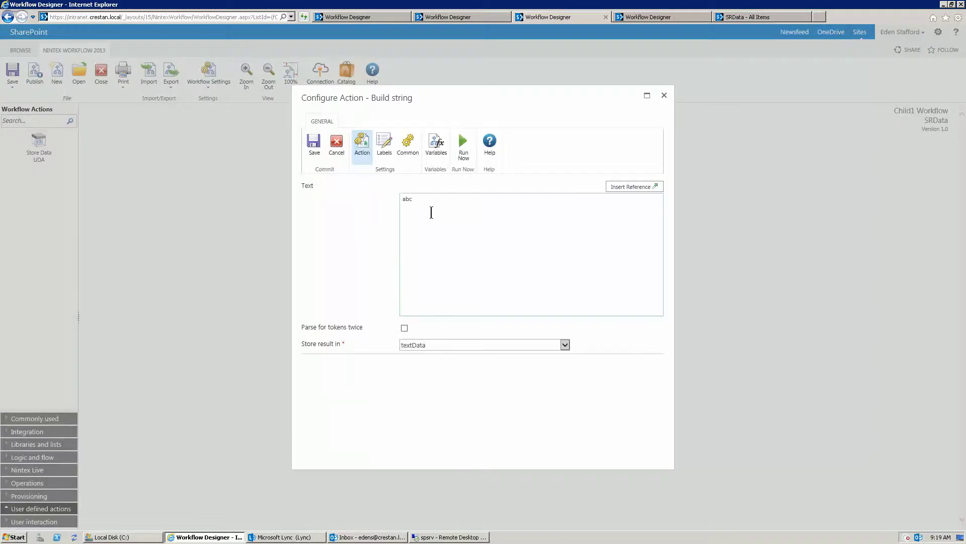
left_click_drag(434, 206, 390, 207)
left_click(649, 20)
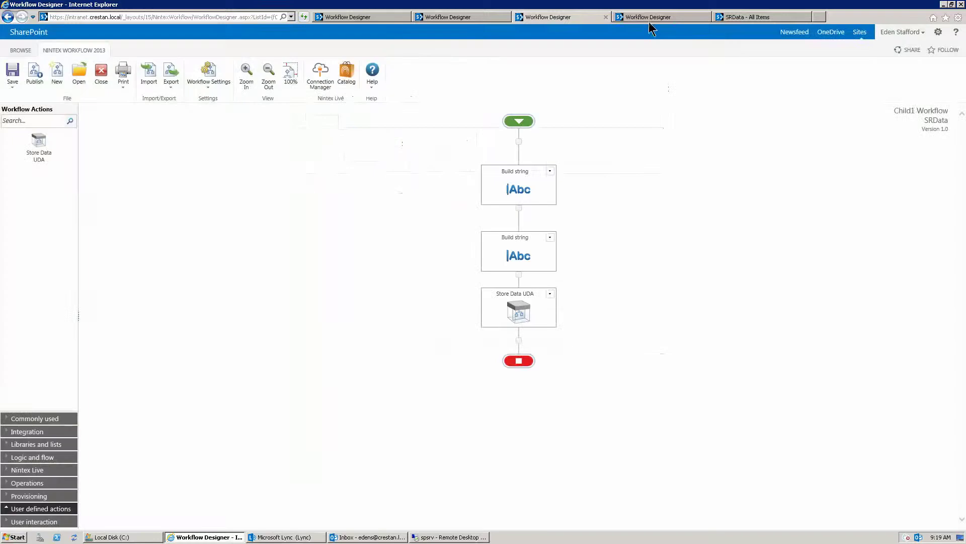
double_click(518, 259)
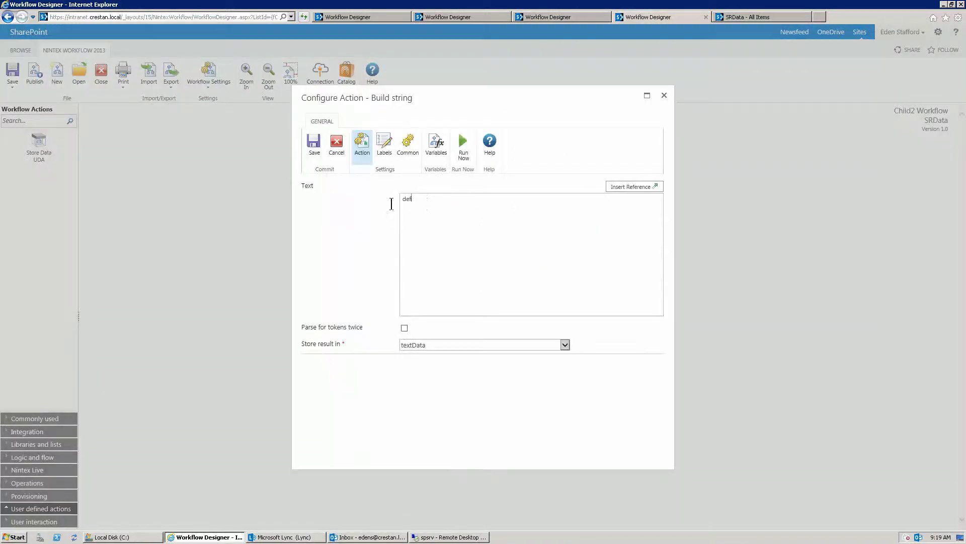
left_click_drag(392, 201, 564, 237)
left_click(664, 96)
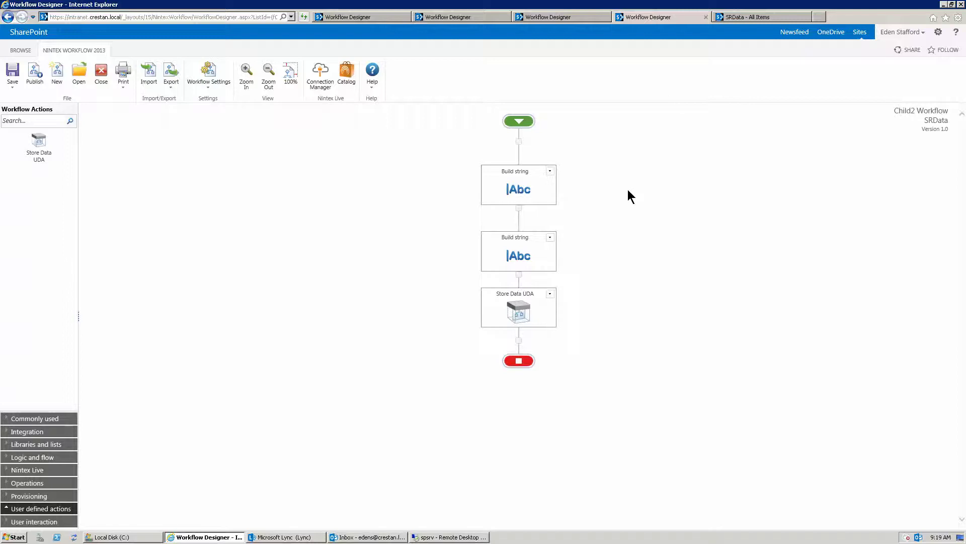
Compare the DataName Parameter of Child2 Workflow's Store Data UDA action with the item to retrieve in Parent Workflow's Retrieve data action.
double_click(521, 314)
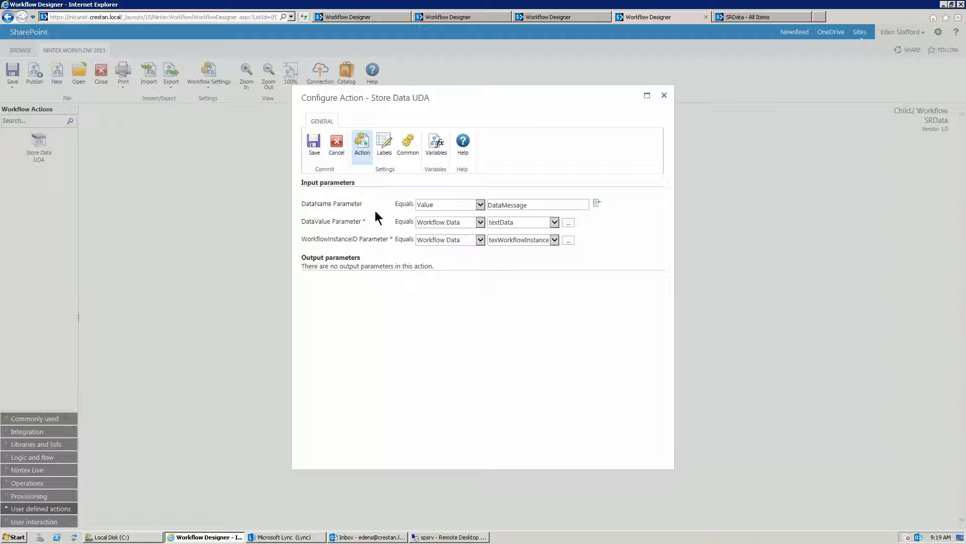
triple_click(347, 203)
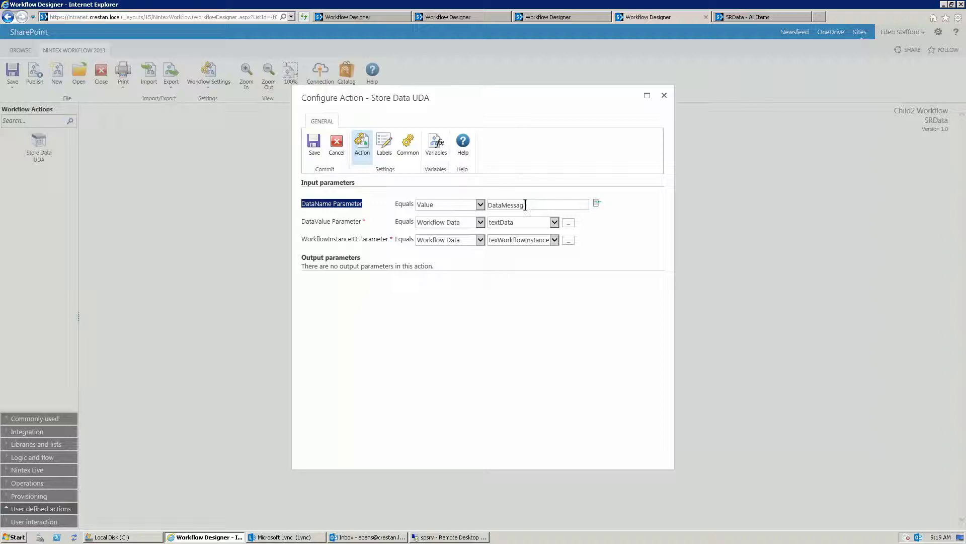
left_click_drag(528, 205, 487, 209)
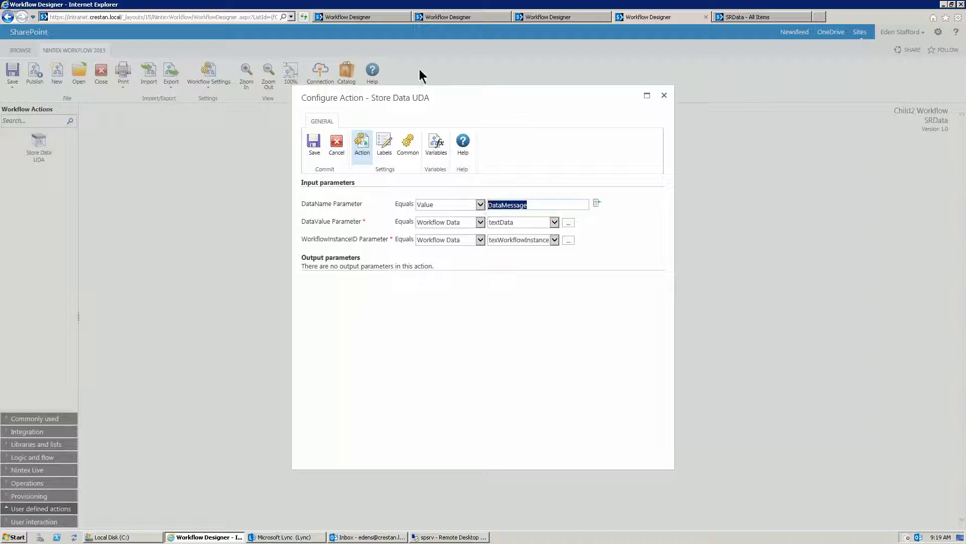
left_click(362, 21)
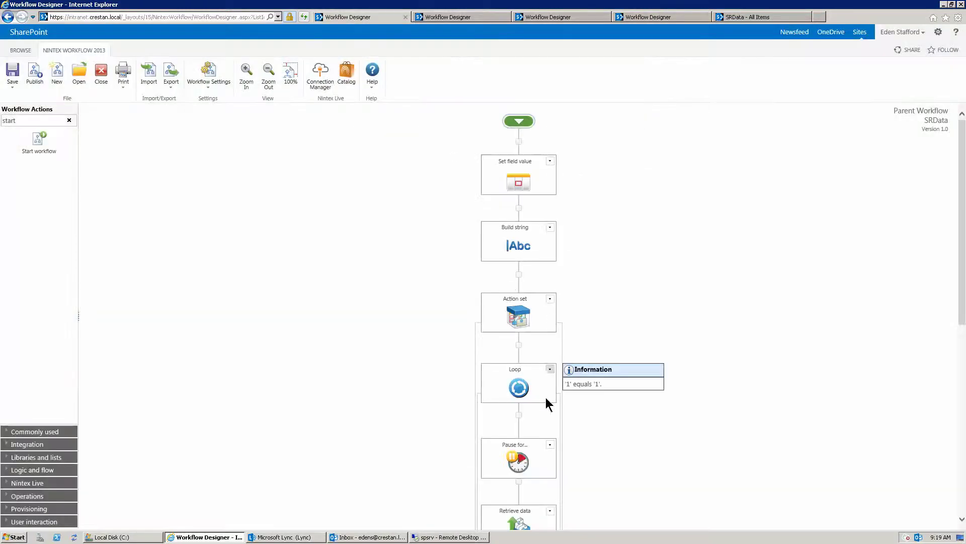
double_click(517, 522)
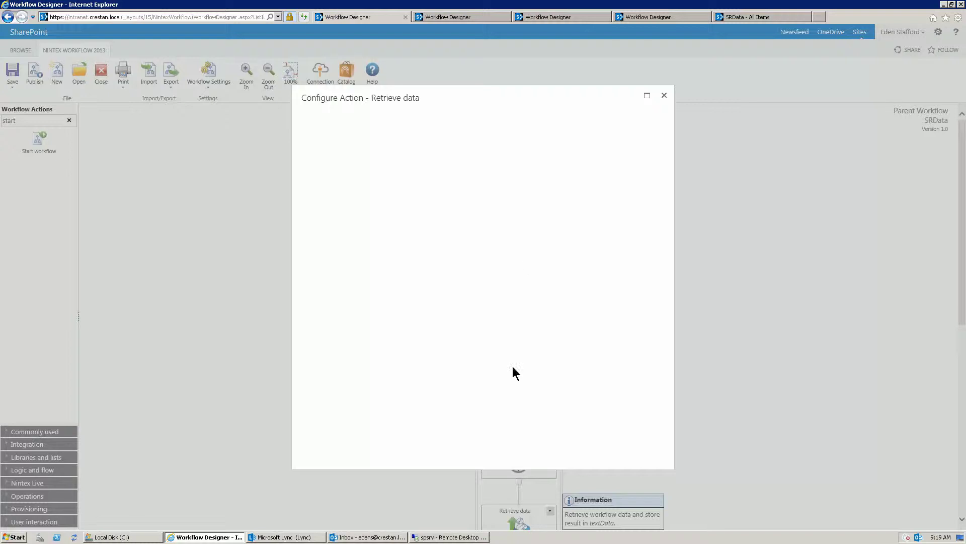
left_click_drag(441, 211, 404, 210)
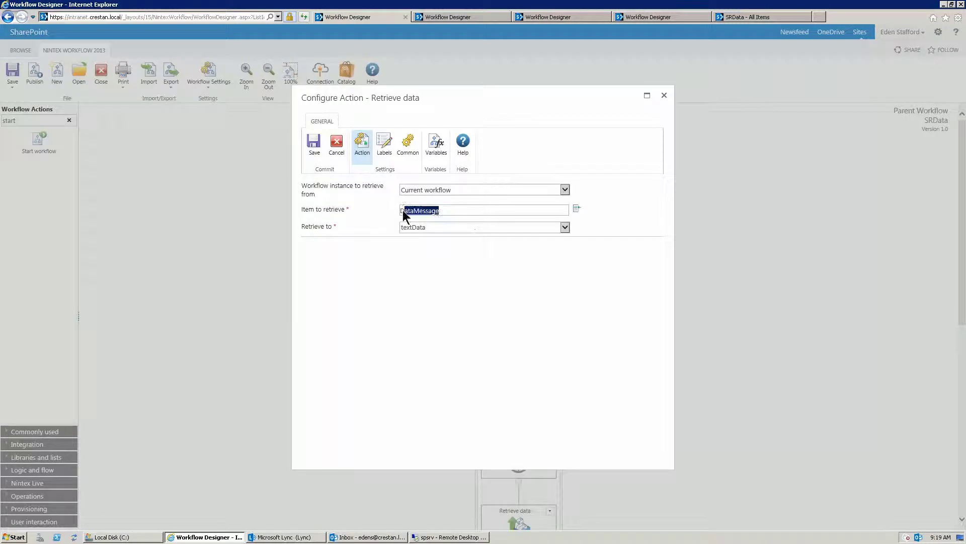
left_click(577, 16)
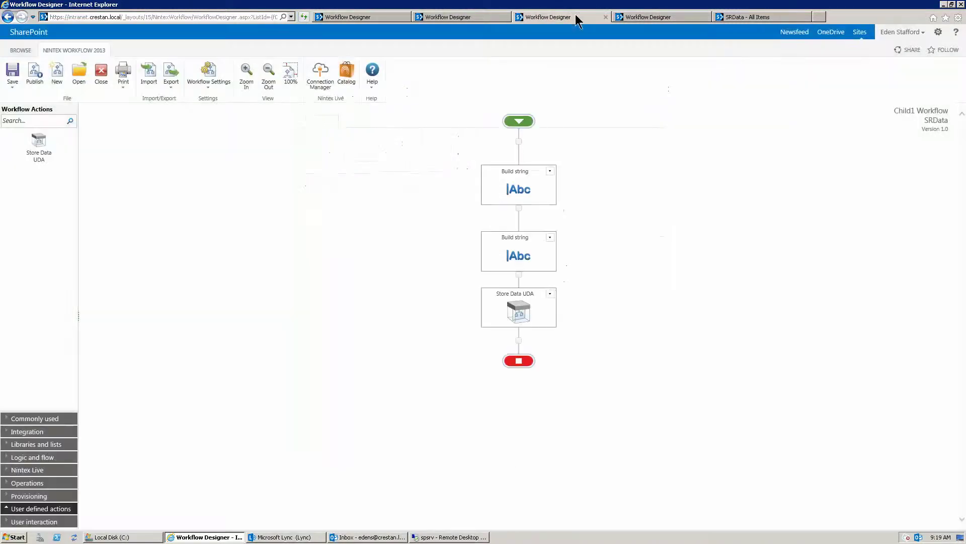
left_click(634, 17)
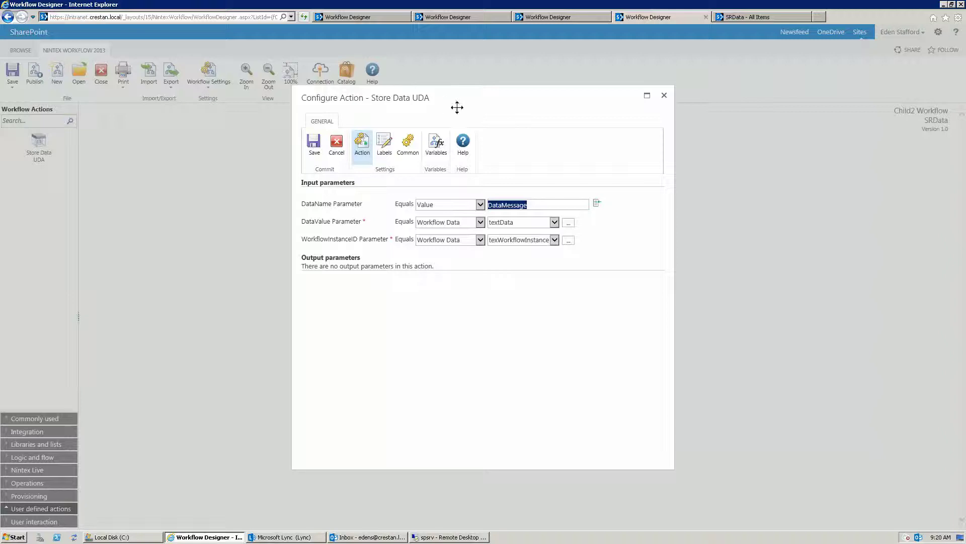
left_click(665, 96)
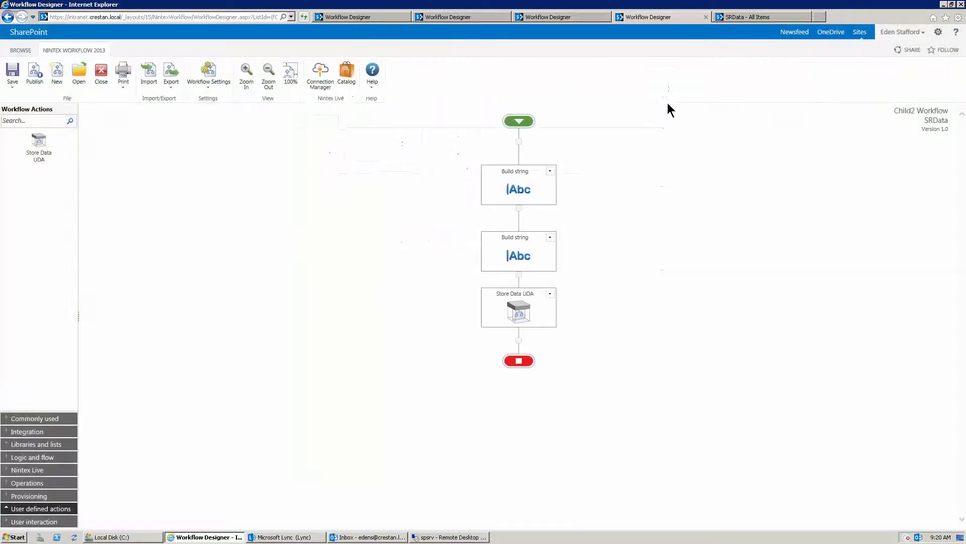
Examine the Log in history list and Set variable actions that precede the loop in the Store Data UDA.
left_click(458, 20)
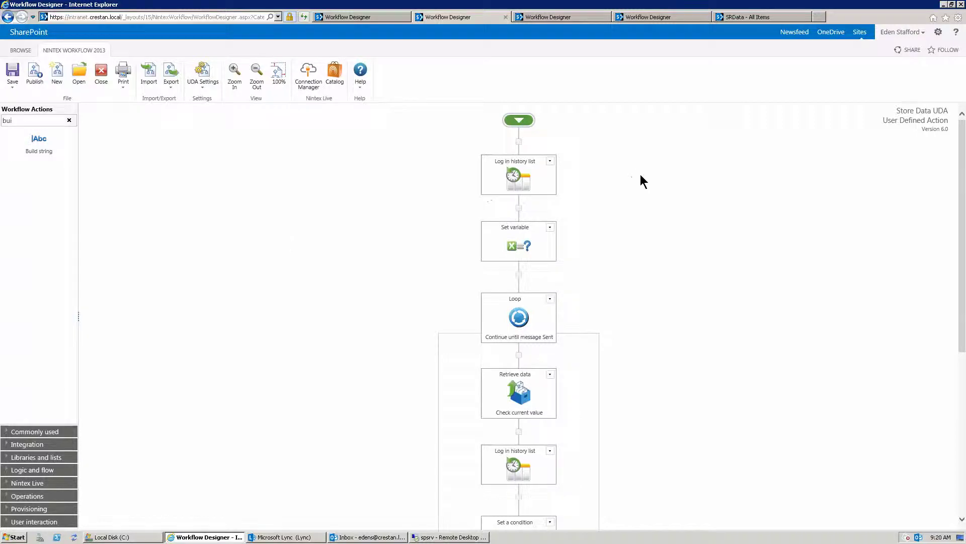
double_click(514, 178)
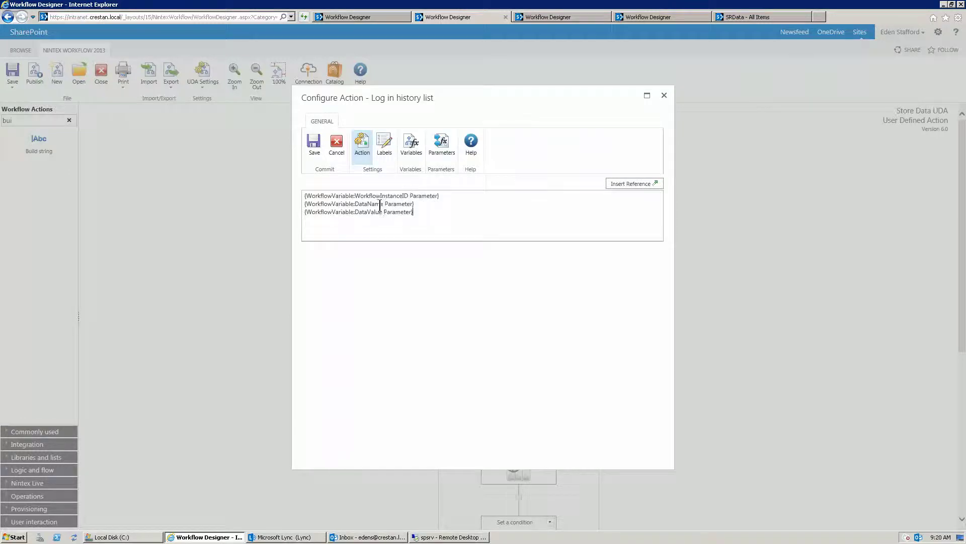
left_click(664, 96)
scroll(640, 231, "down", 1)
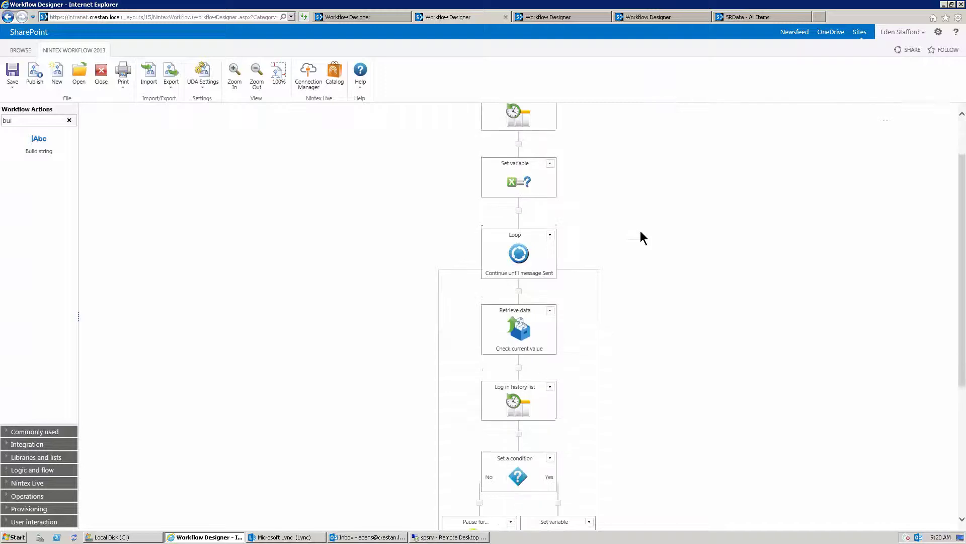
double_click(522, 179)
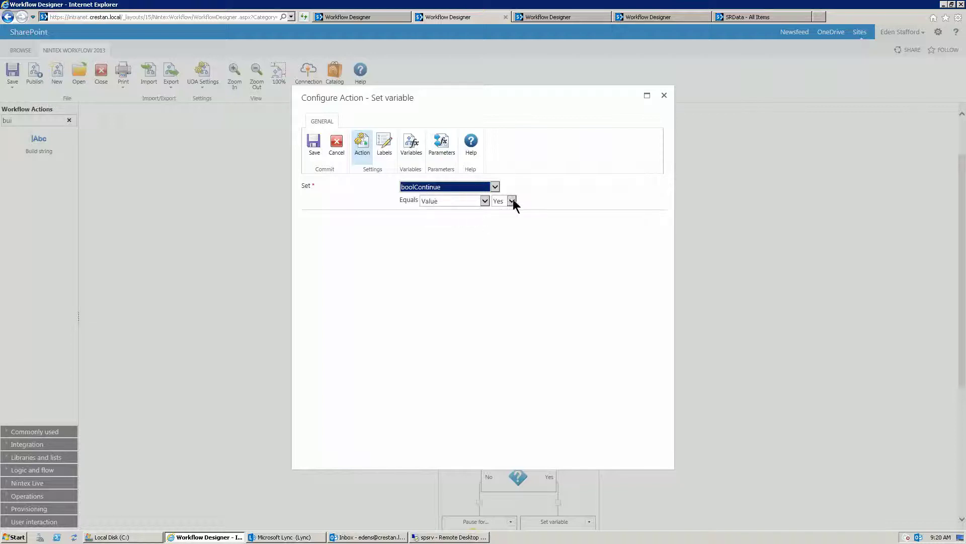
left_click(661, 94)
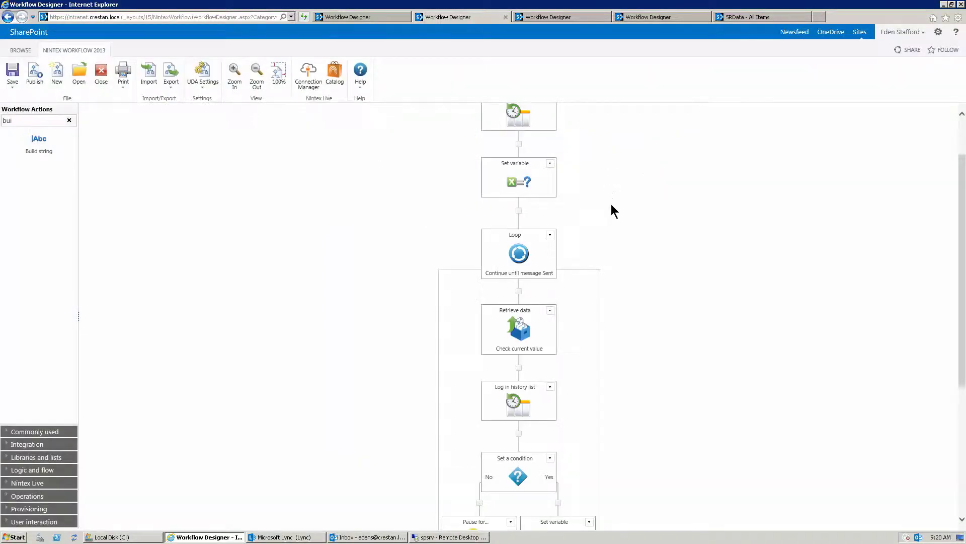
scroll(611, 204, "down", 1)
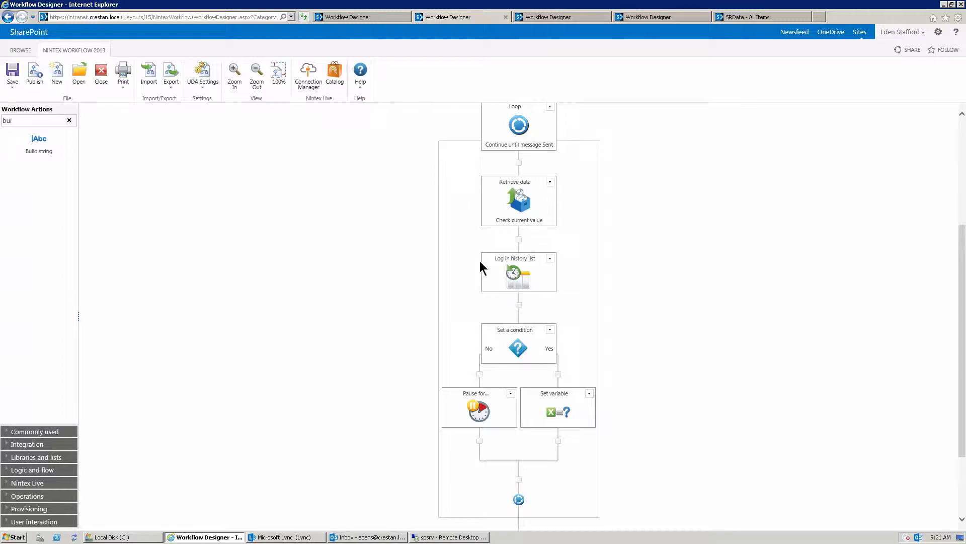
Close the Retrieve data configuration in Parent Workflow and review the loop's actions from Pause for to Store data.
left_click(378, 20)
left_click(663, 95)
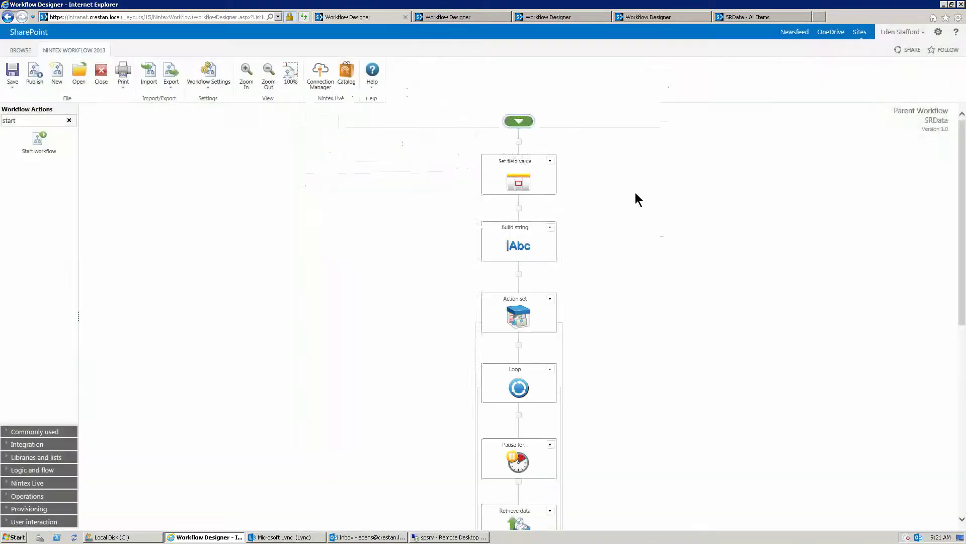
scroll(578, 335, "down", 3)
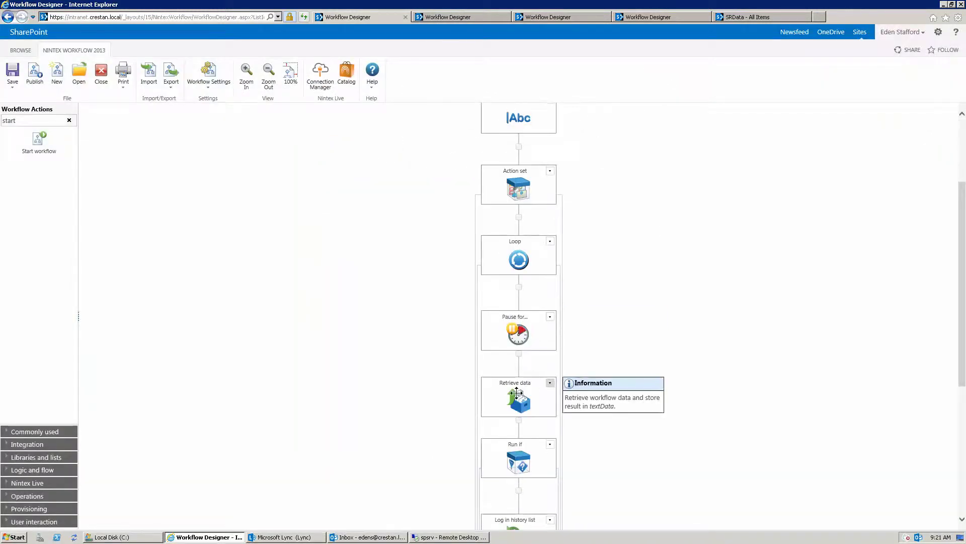
scroll(516, 393, "down", 6)
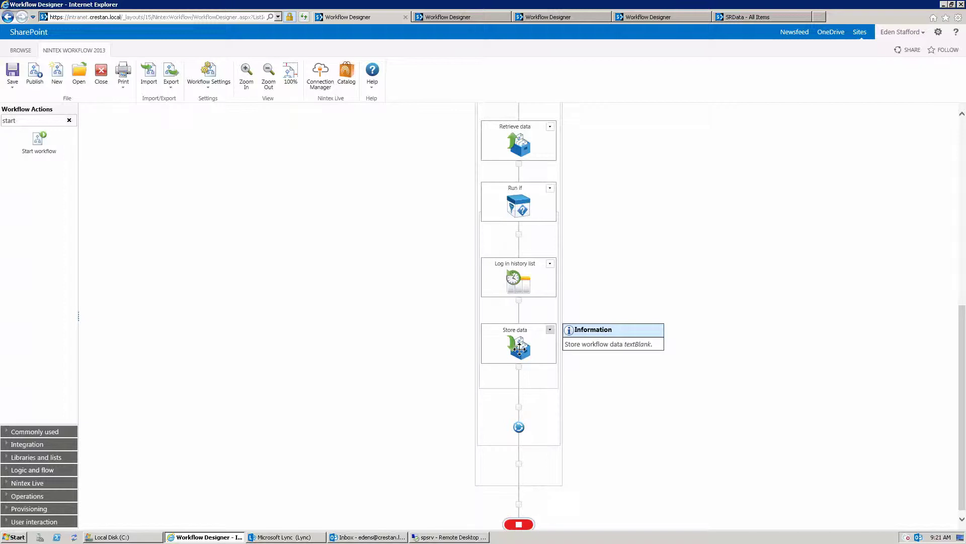
scroll(602, 243, "up", 4)
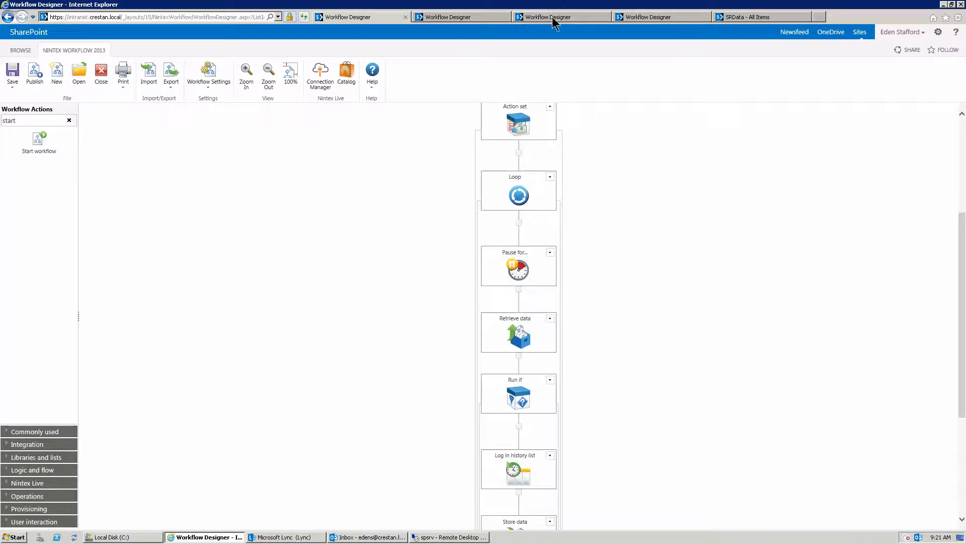
Examine the Retrieve data and Set a condition actions inside the Store Data UDA's loop.
left_click(438, 18)
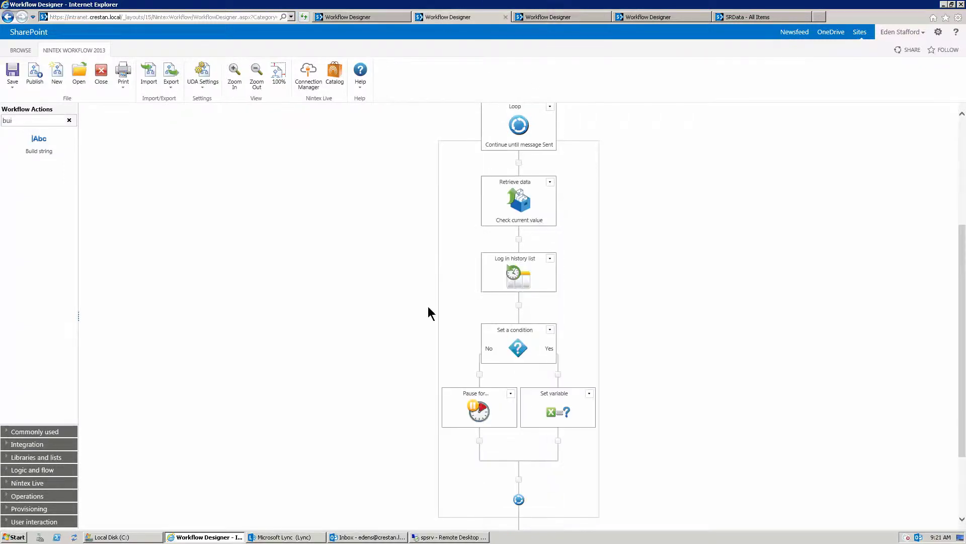
double_click(520, 197)
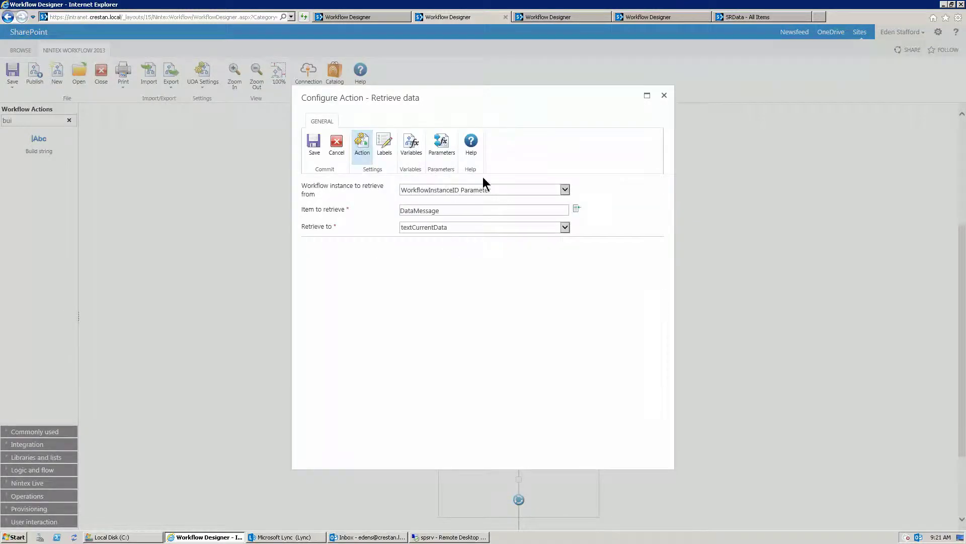
left_click(664, 95)
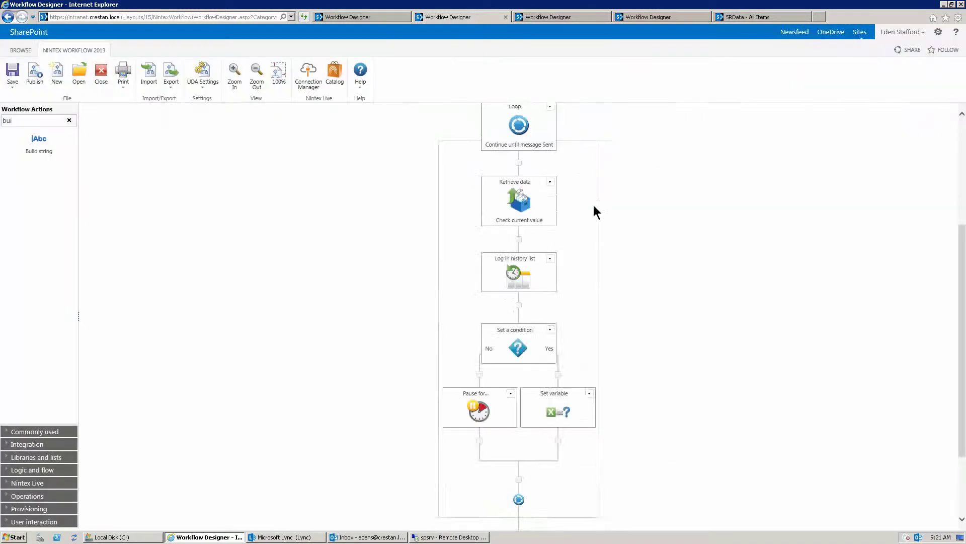
scroll(594, 205, "down", 2)
mouse_move(518, 245)
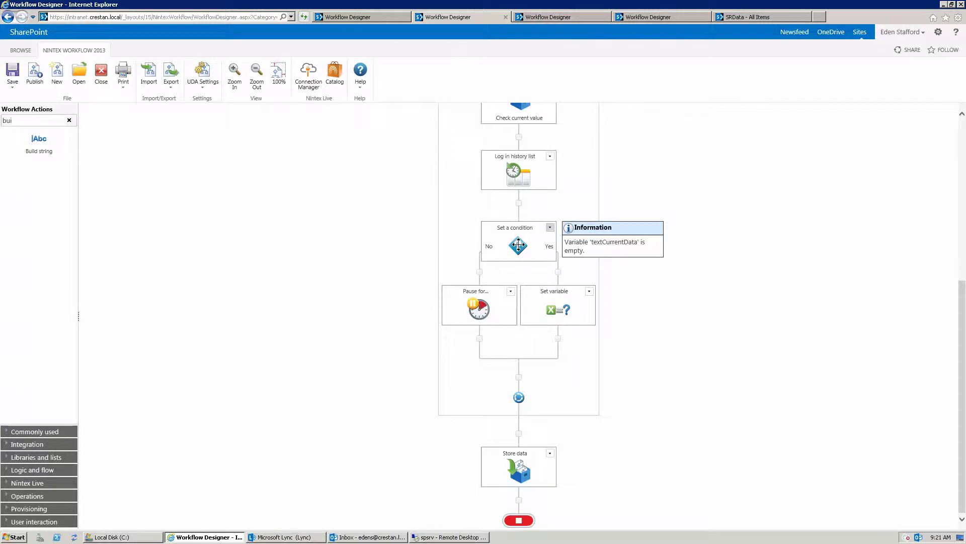
double_click(517, 245)
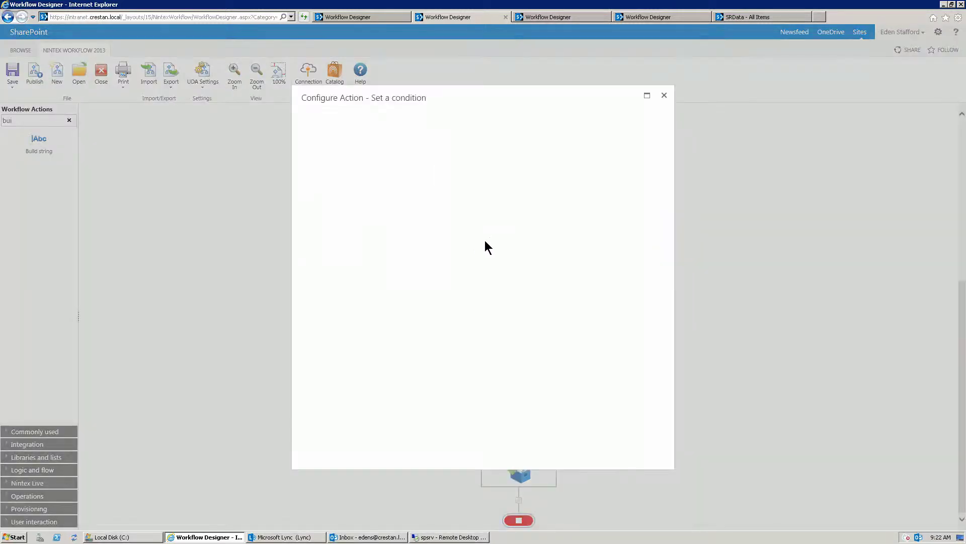
left_click(665, 95)
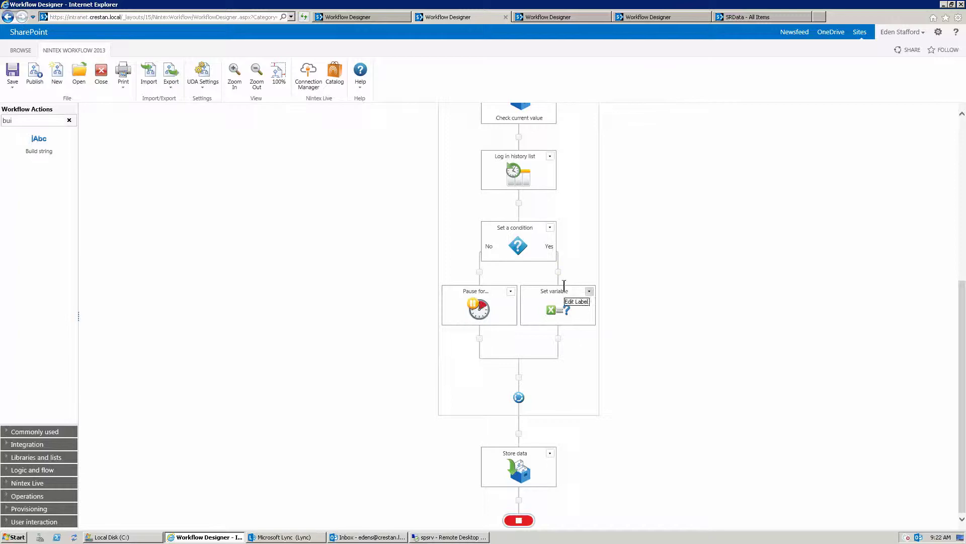
Replace the fixed Store as name in the Store data action after the loop with the DataName Parameter reference and save the action.
mouse_move(557, 308)
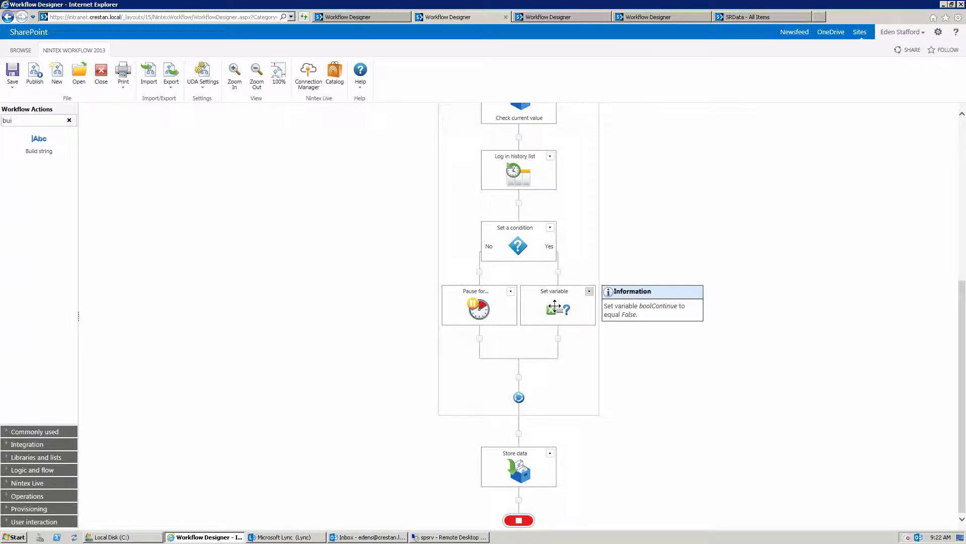
double_click(517, 473)
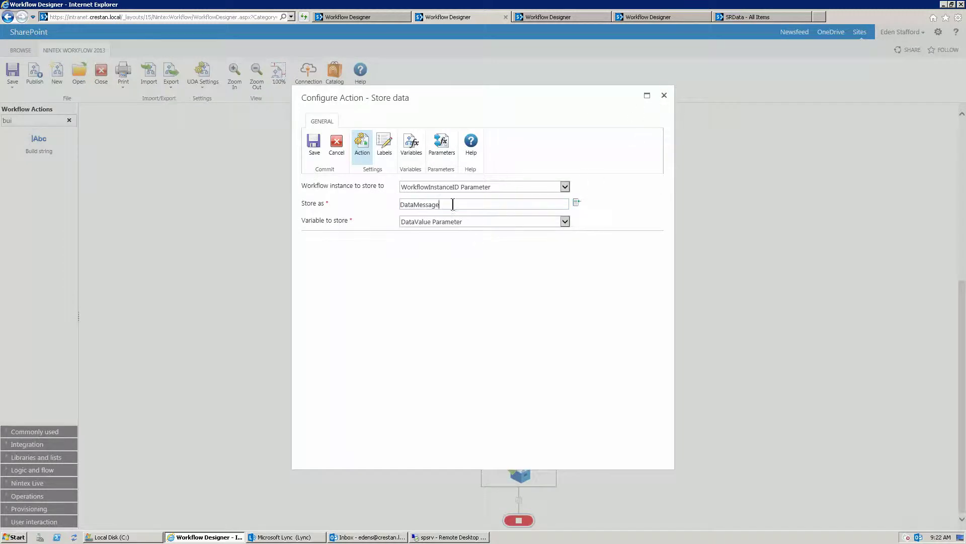
left_click_drag(453, 203, 288, 187)
key("BackSpace")
left_click(575, 203)
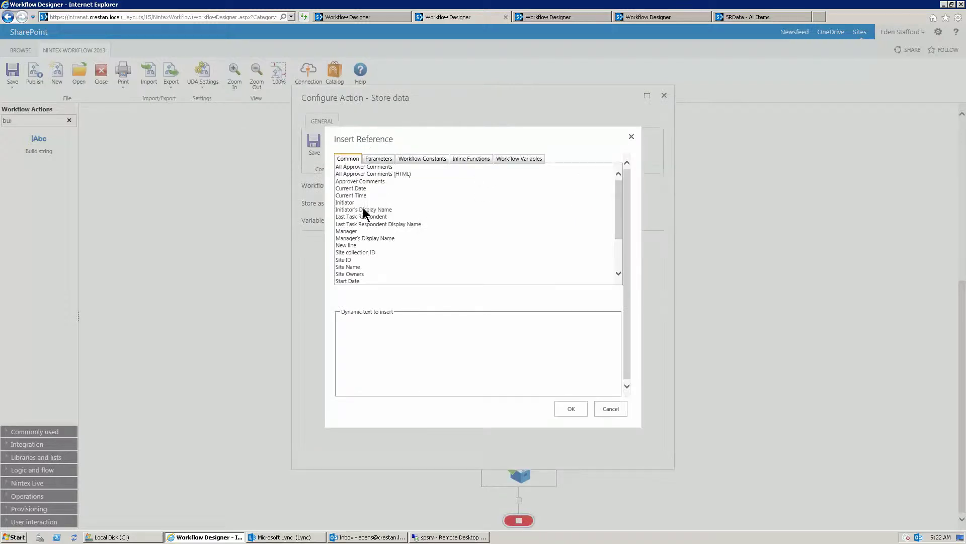
left_click(379, 159)
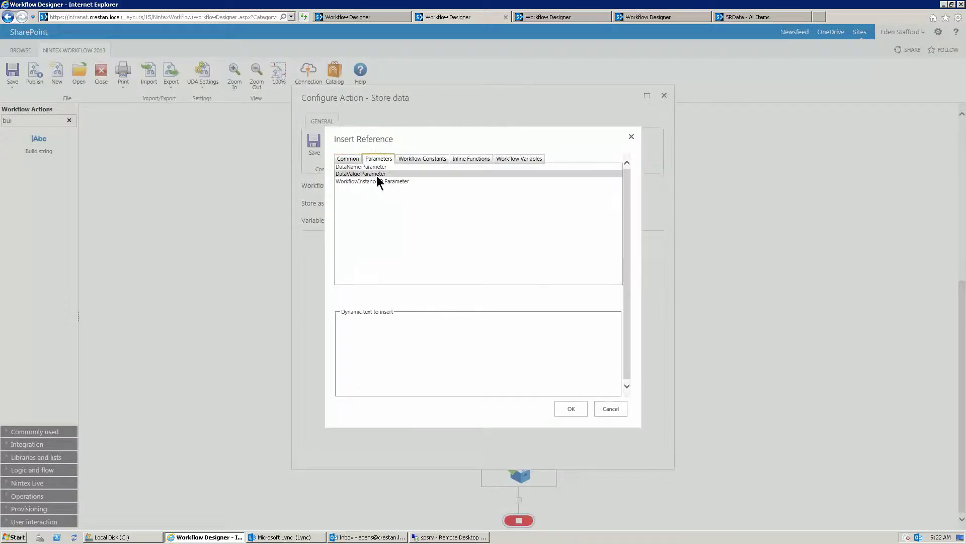
double_click(377, 167)
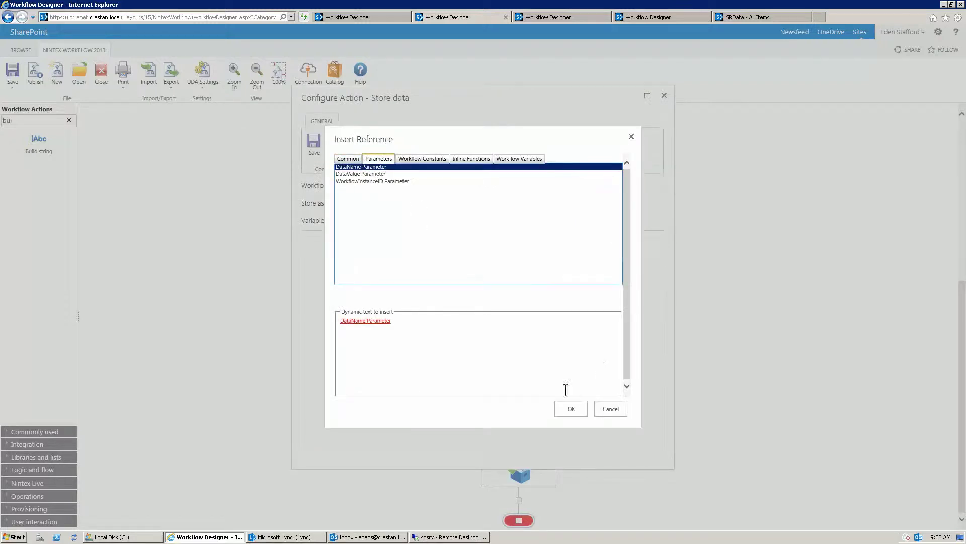
left_click(572, 409)
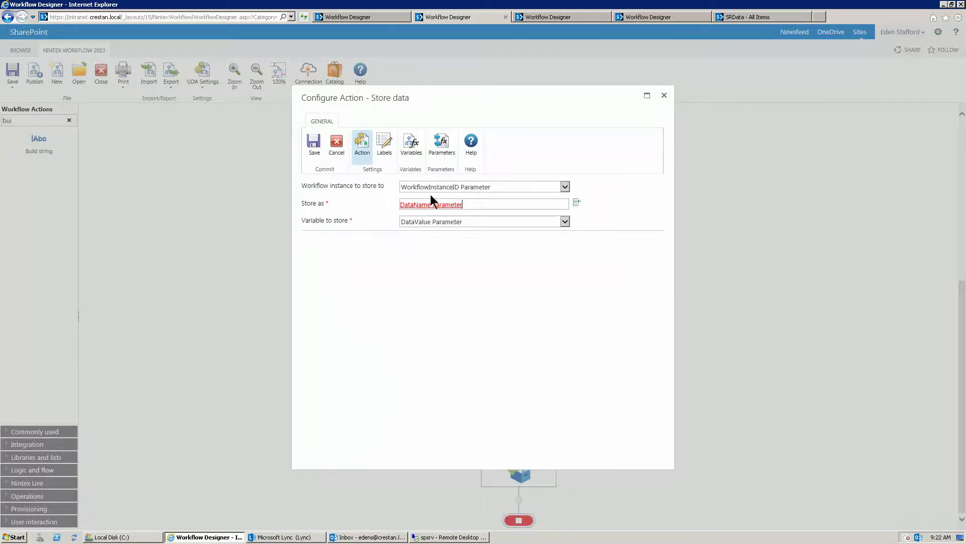
left_click(313, 146)
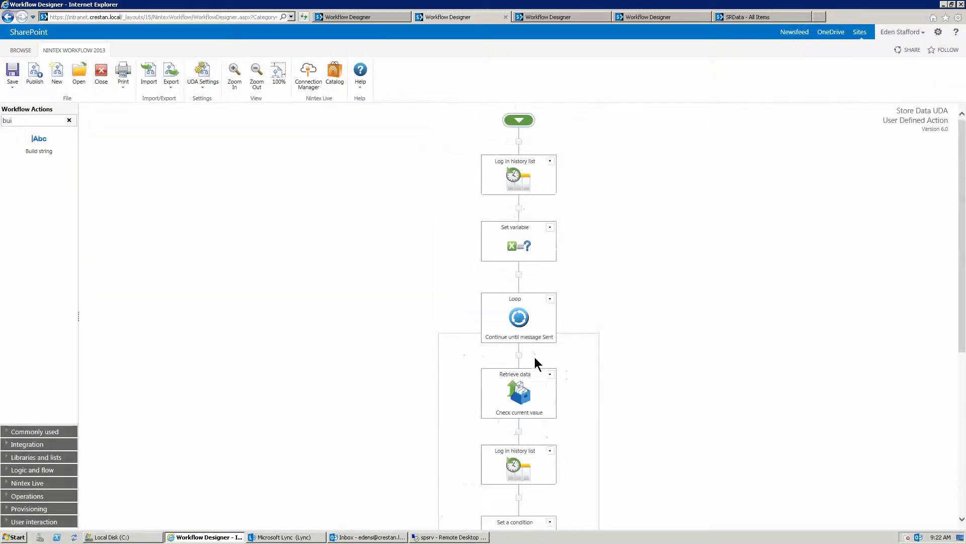
Replace the fixed item to retrieve in the loop's Retrieve data action with the DataName Parameter reference and save the action.
double_click(521, 386)
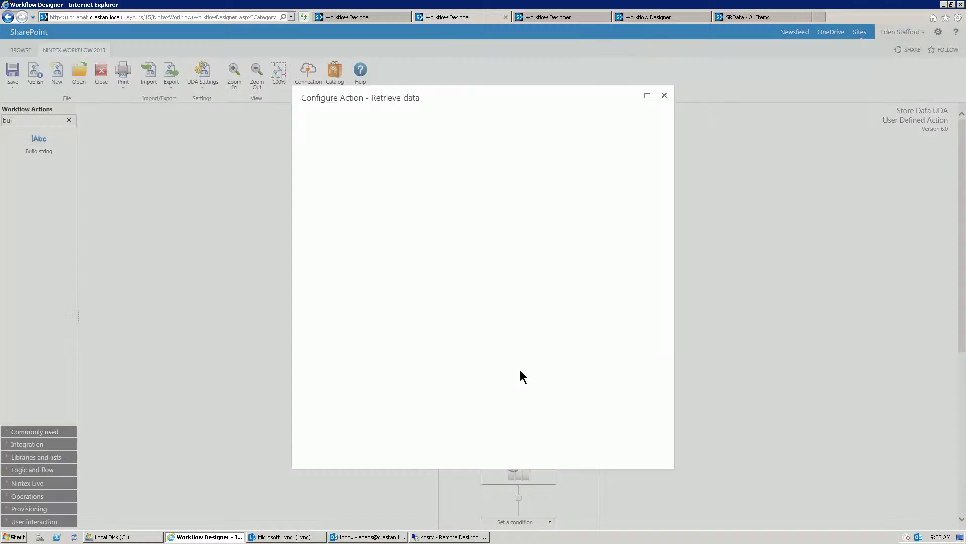
left_click(442, 209)
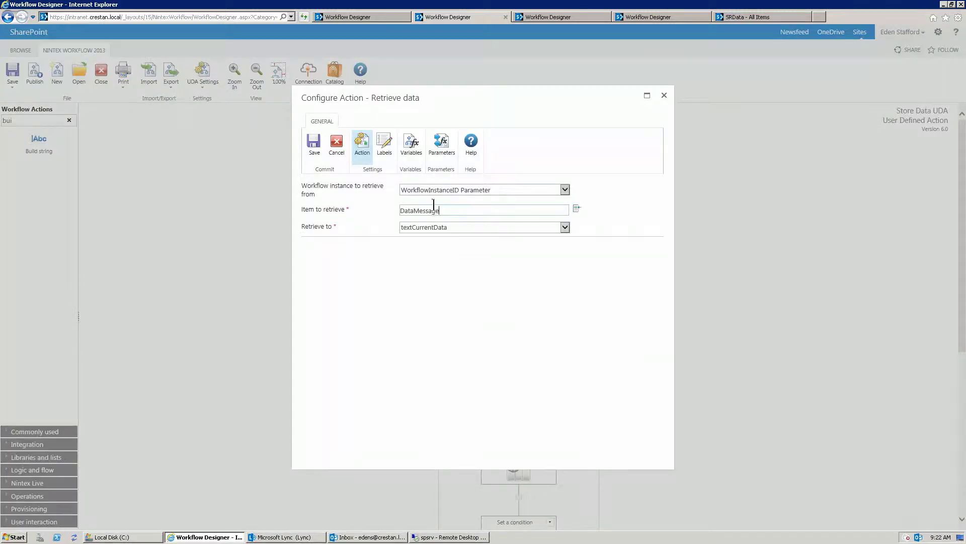
double_click(433, 207)
key("Delete")
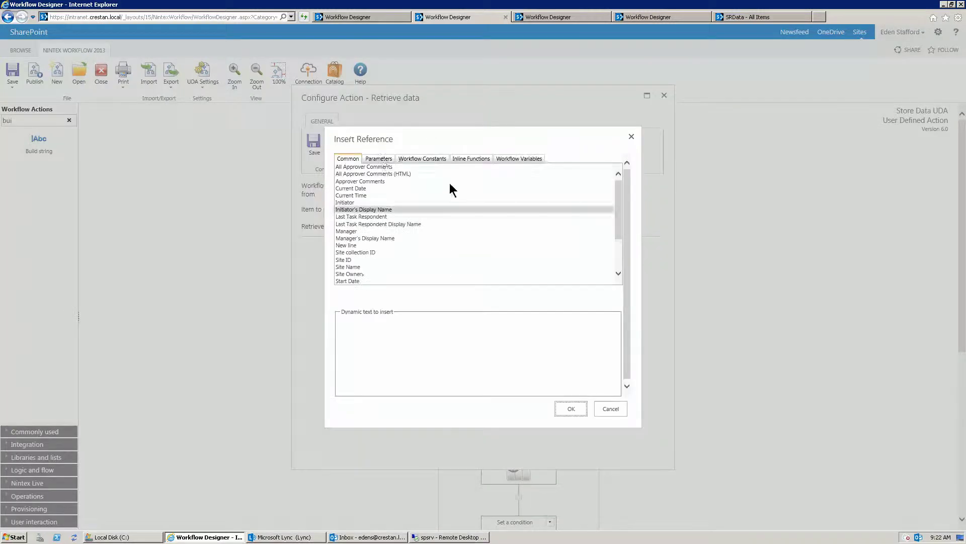
left_click(379, 160)
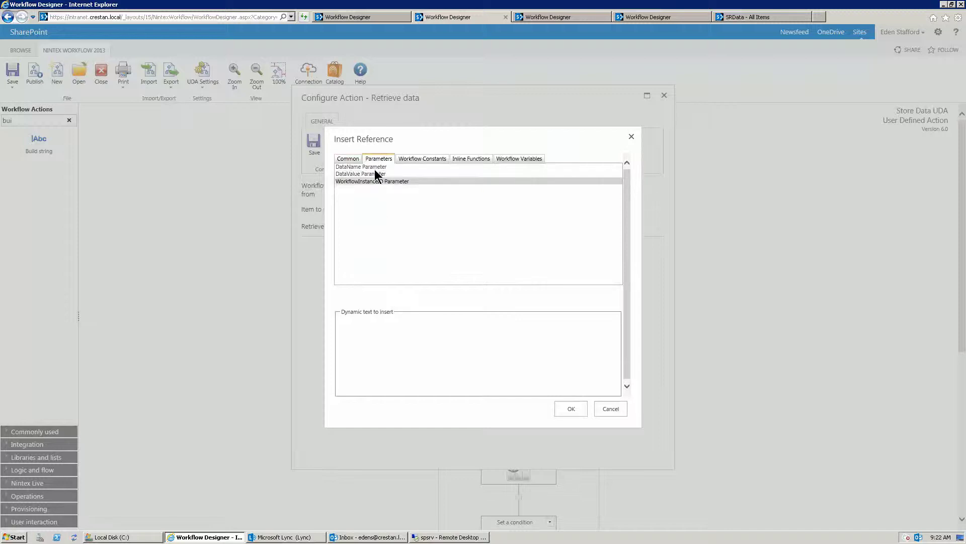
double_click(375, 167)
left_click(571, 409)
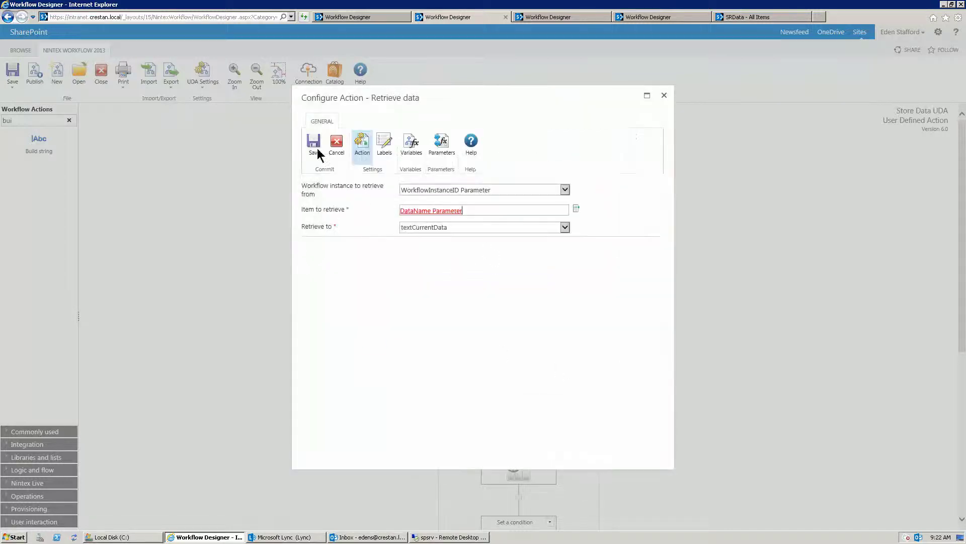
left_click(313, 146)
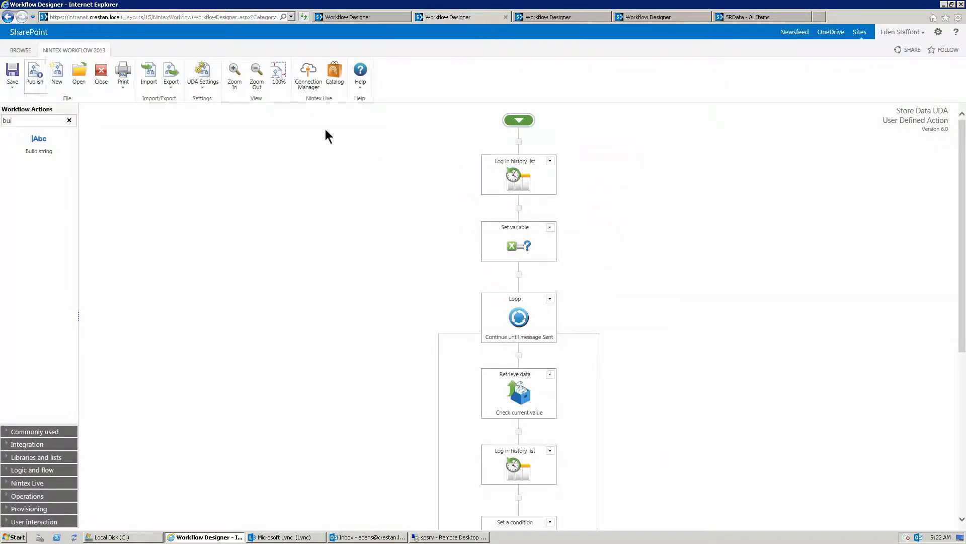
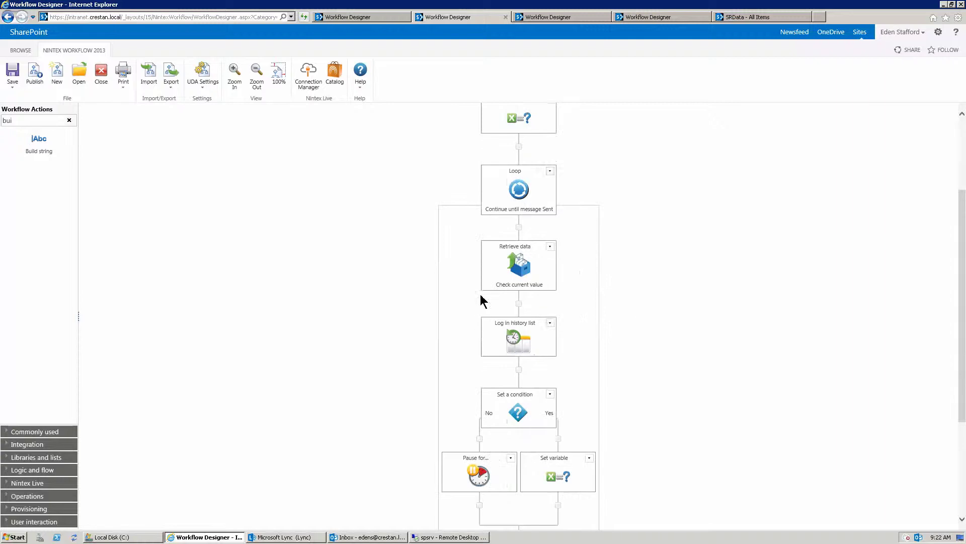
Review the Store Data UDA's flow from the loop's Retrieve data, condition, Pause for and Set variable actions to the final Store data.
scroll(499, 197, "down", 2)
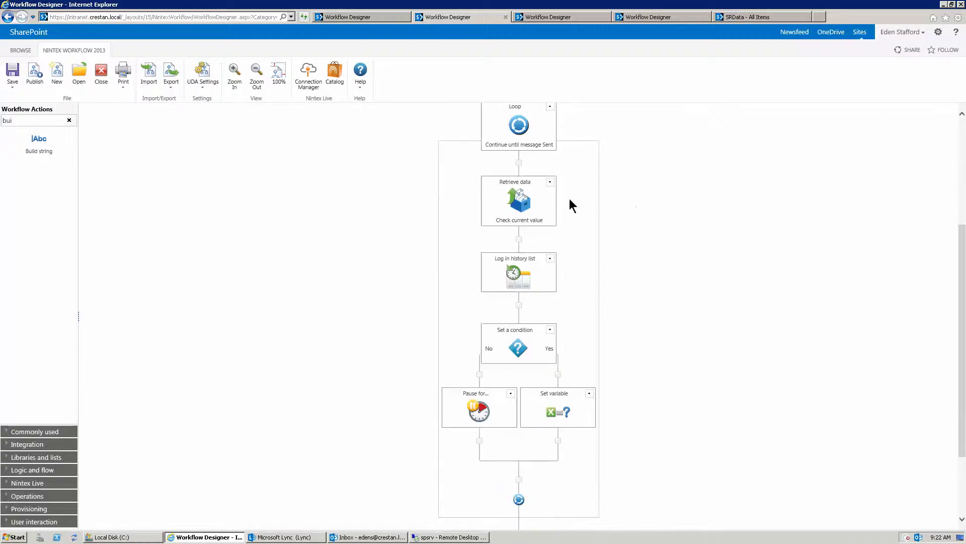
mouse_move(527, 200)
mouse_move(519, 344)
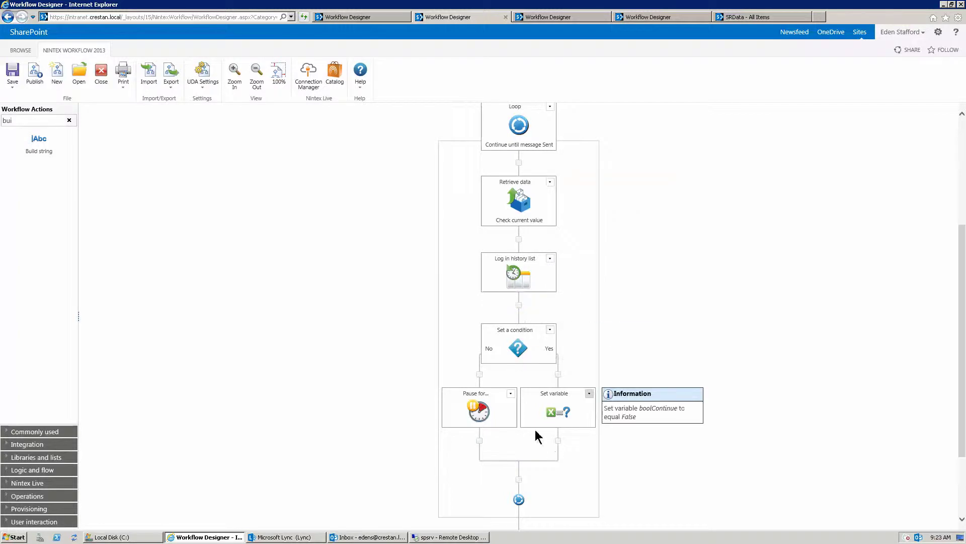
mouse_move(478, 410)
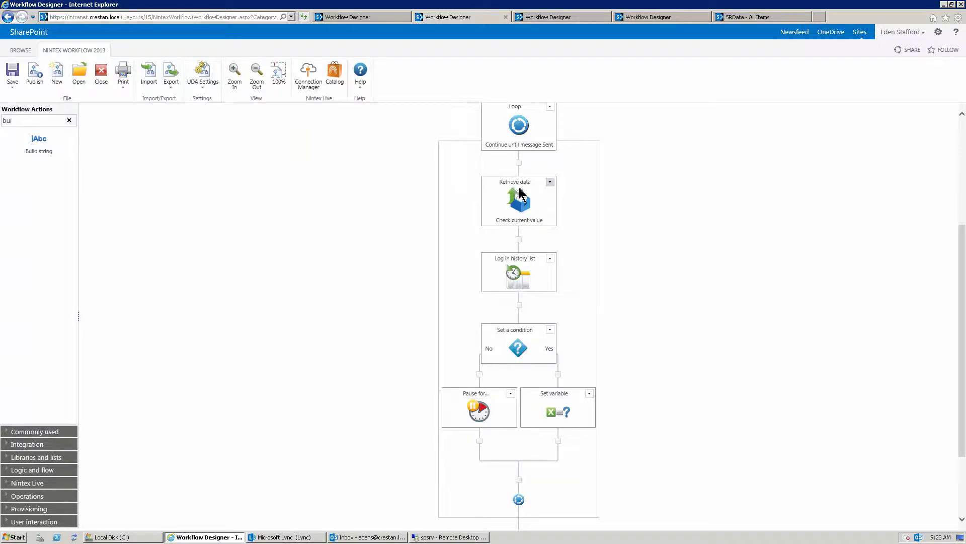
mouse_move(569, 420)
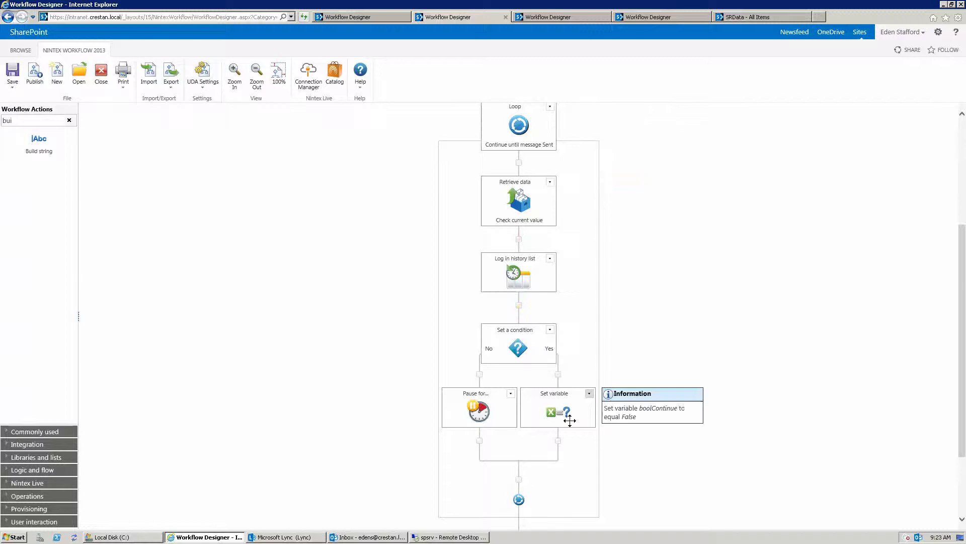
scroll(557, 397, "down", 2)
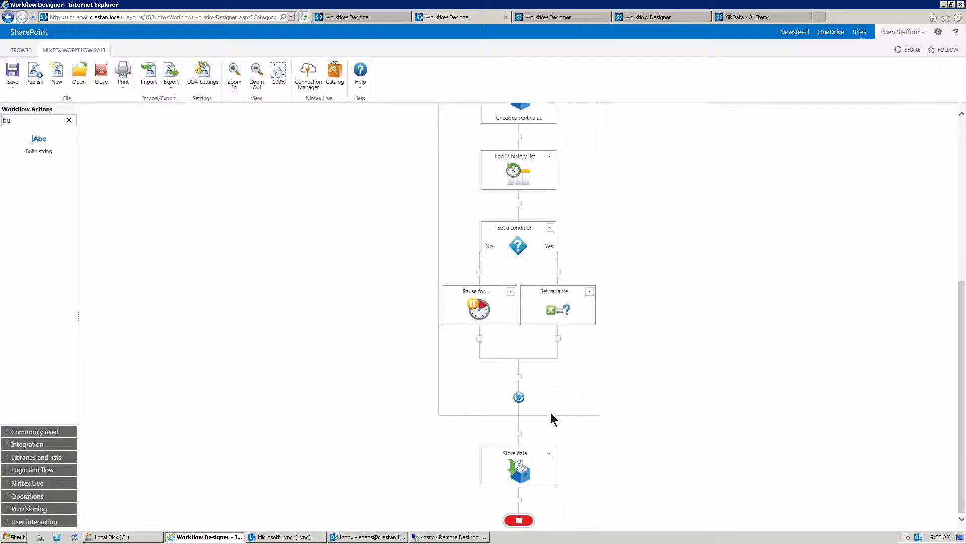
mouse_move(540, 464)
scroll(626, 236, "up", 6)
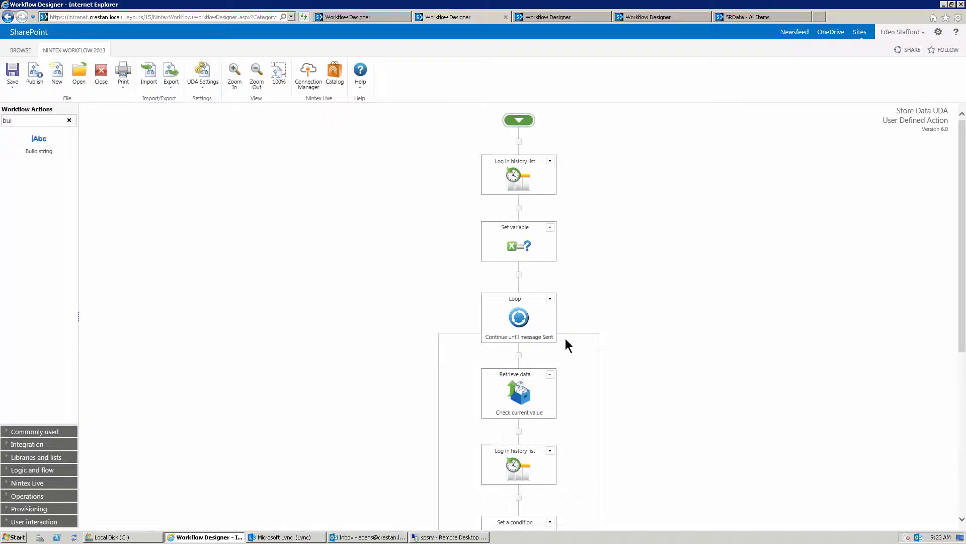
scroll(566, 338, "down", 3)
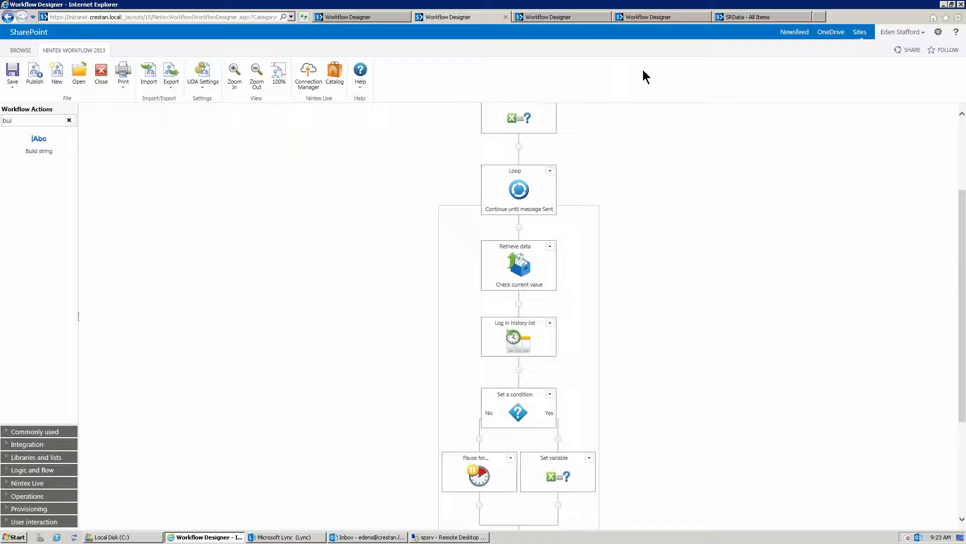
Check Child1 Workflow's status in the SRData list, then open the workflow history of the list item.
left_click(749, 17)
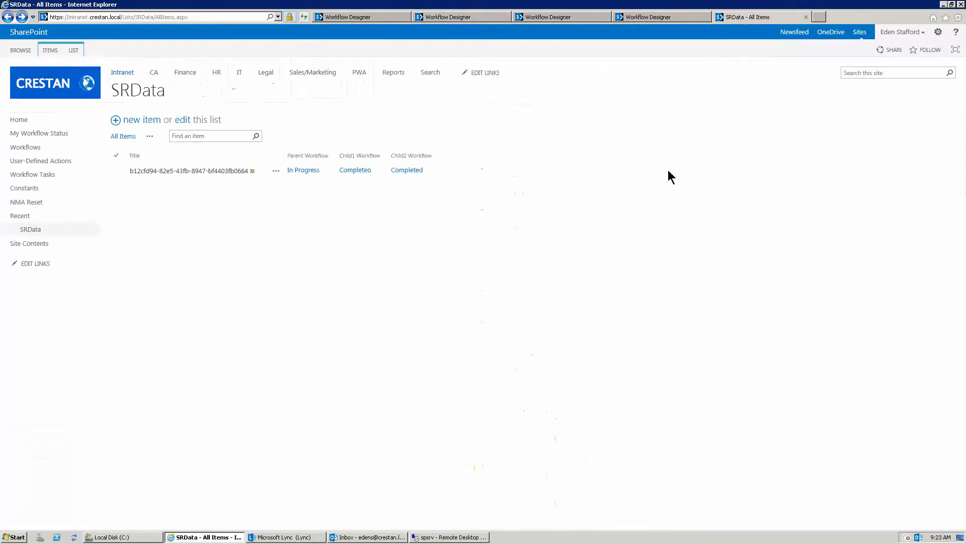
left_click(350, 171)
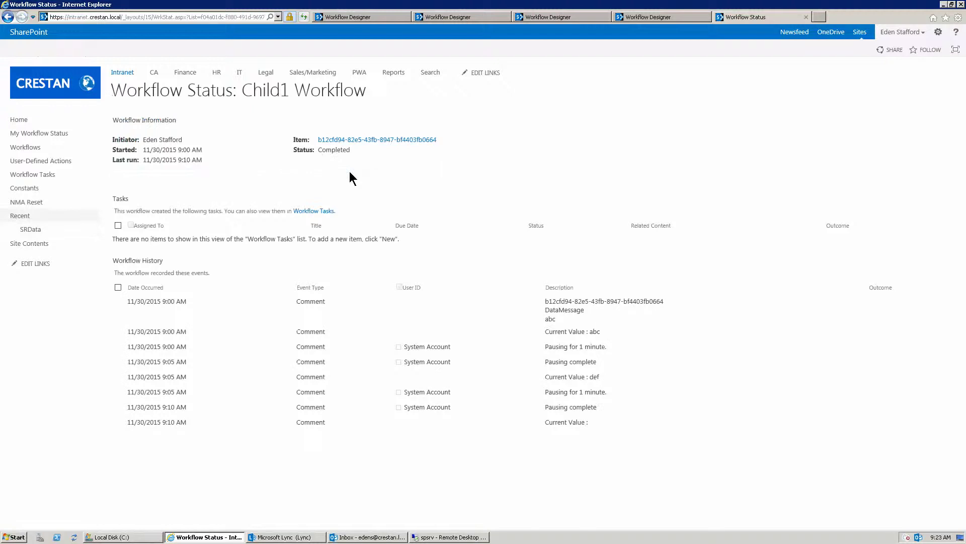
left_click(6, 16)
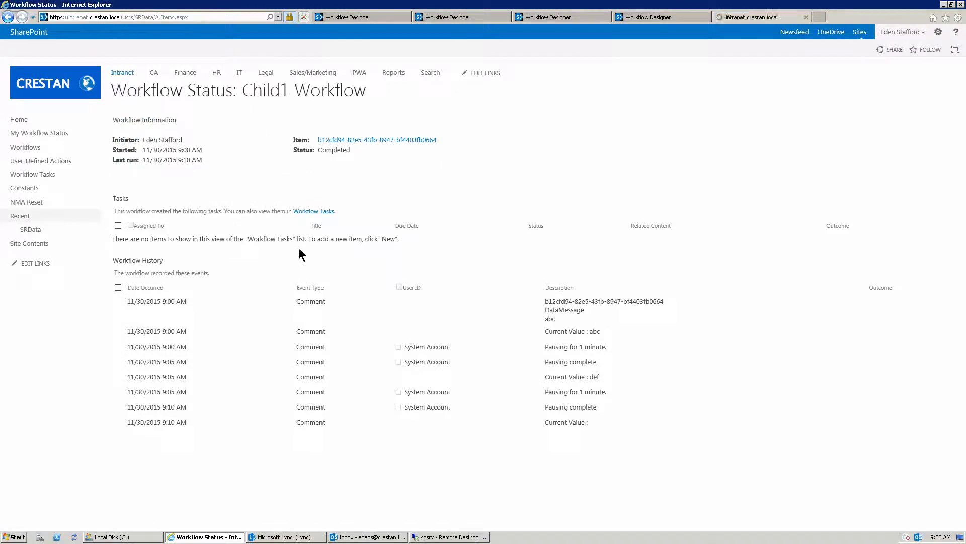
left_click(275, 171)
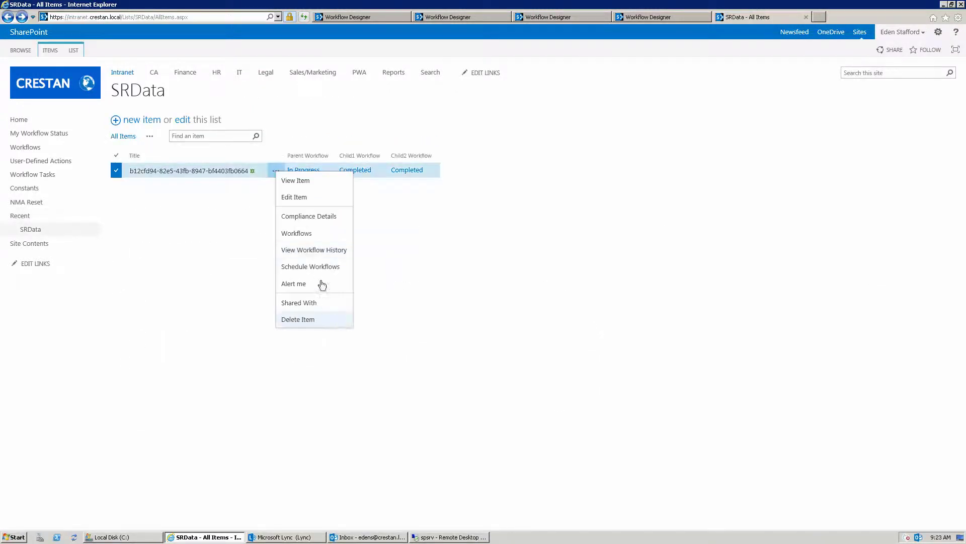
left_click(314, 251)
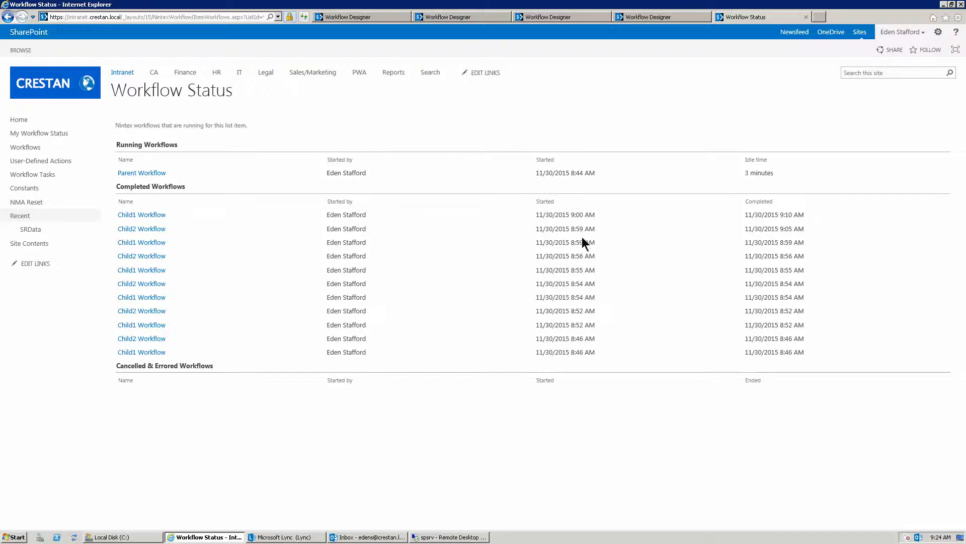
Examine the detailed workflow messages of the Child1 Workflow run started at 8:59 AM and return to the item's workflow list.
left_click(135, 242)
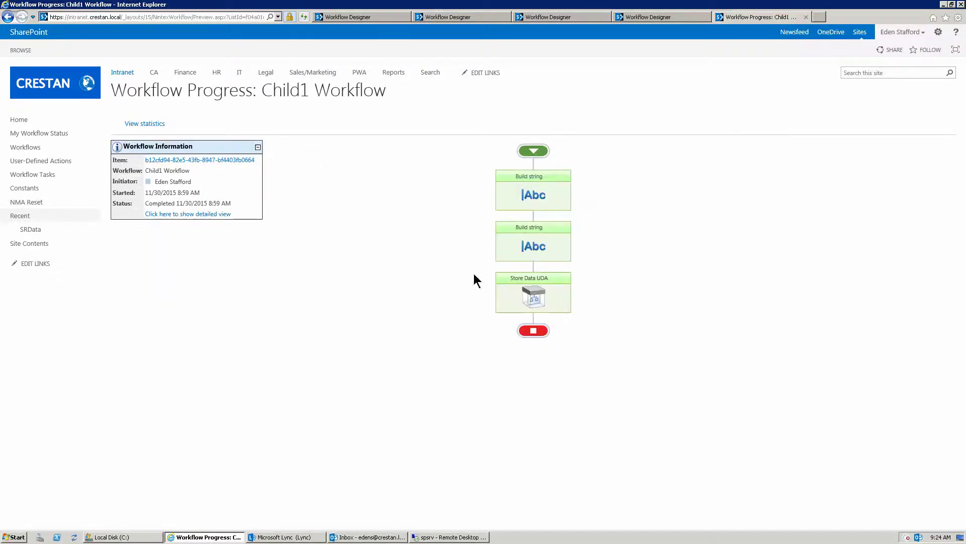
left_click(227, 214)
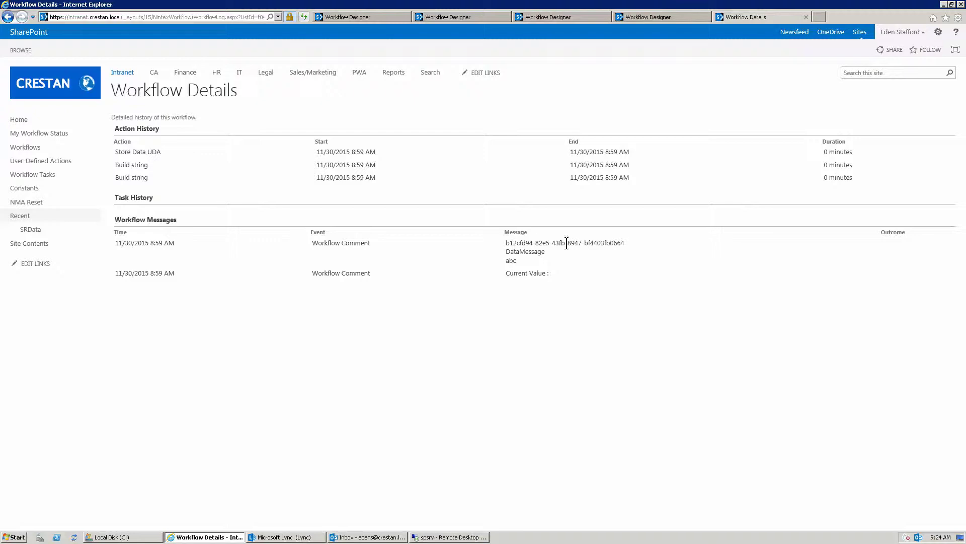
left_click_drag(545, 252, 505, 261)
left_click(546, 274)
left_click(566, 276)
left_click(10, 21)
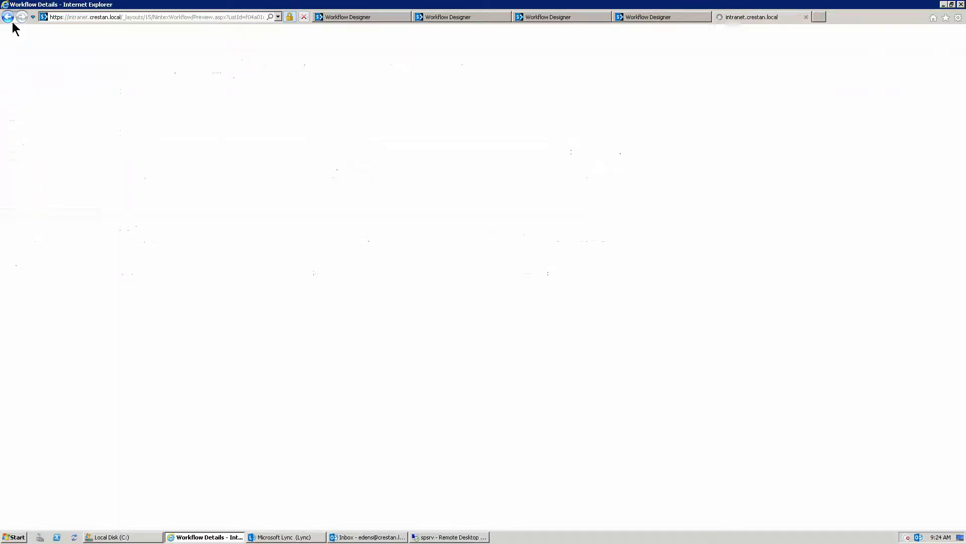
left_click(11, 22)
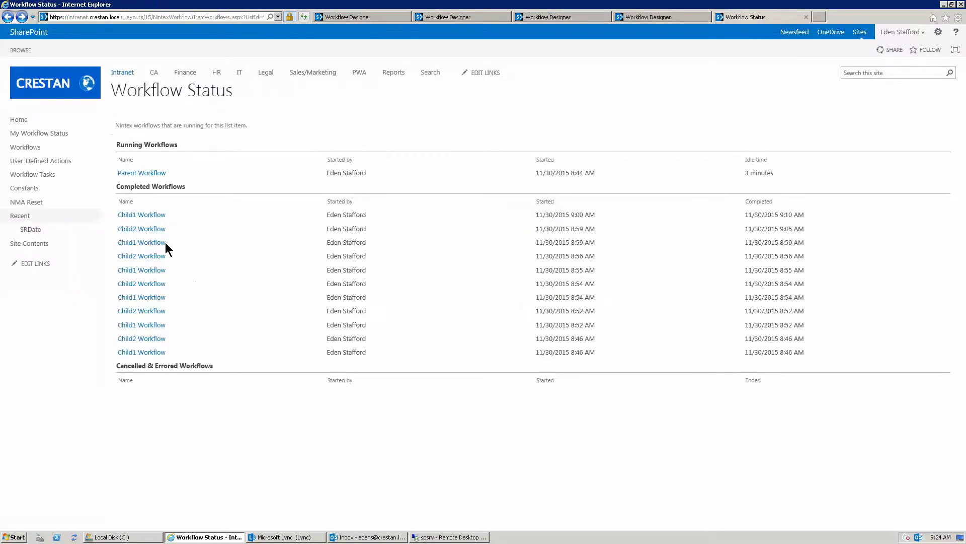
Examine the detailed messages of the Child2 Workflow run started at 8:59 AM, including its data value, current values and pause.
left_click(155, 230)
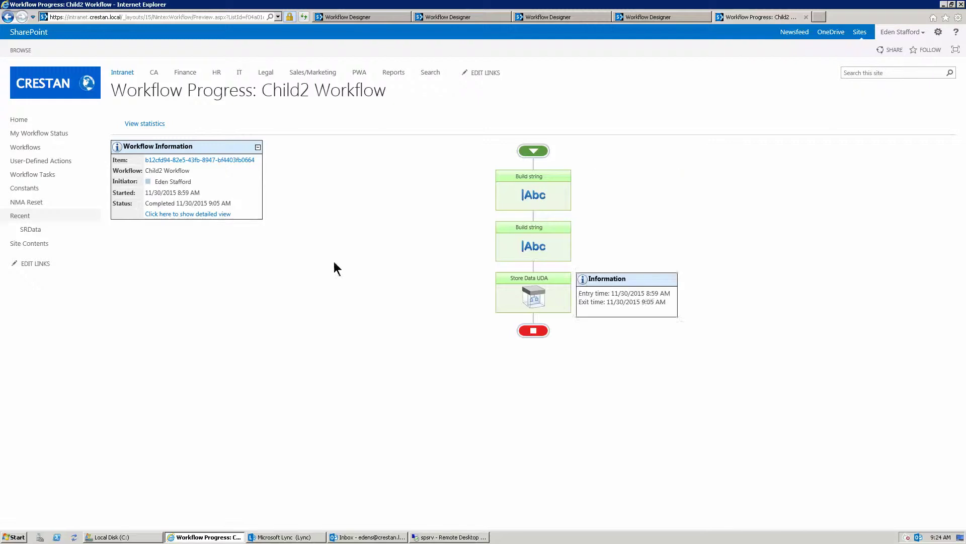
left_click(223, 216)
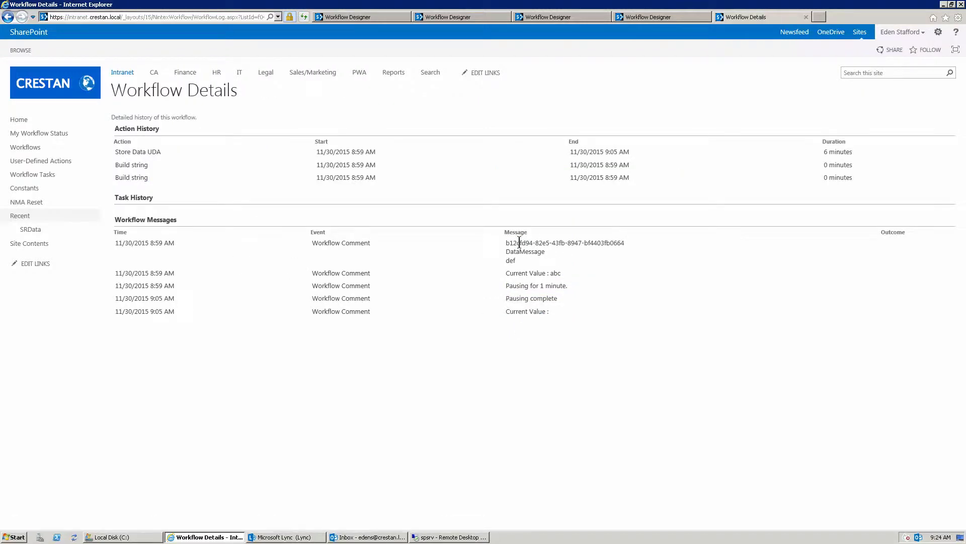
double_click(508, 261)
left_click_drag(550, 272, 561, 273)
double_click(554, 276)
left_click_drag(558, 298, 509, 301)
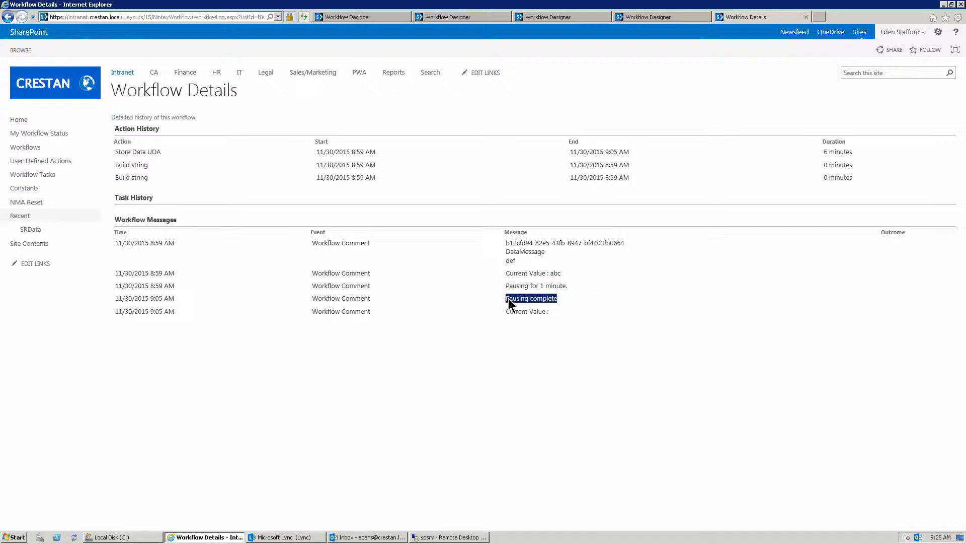
left_click(540, 313)
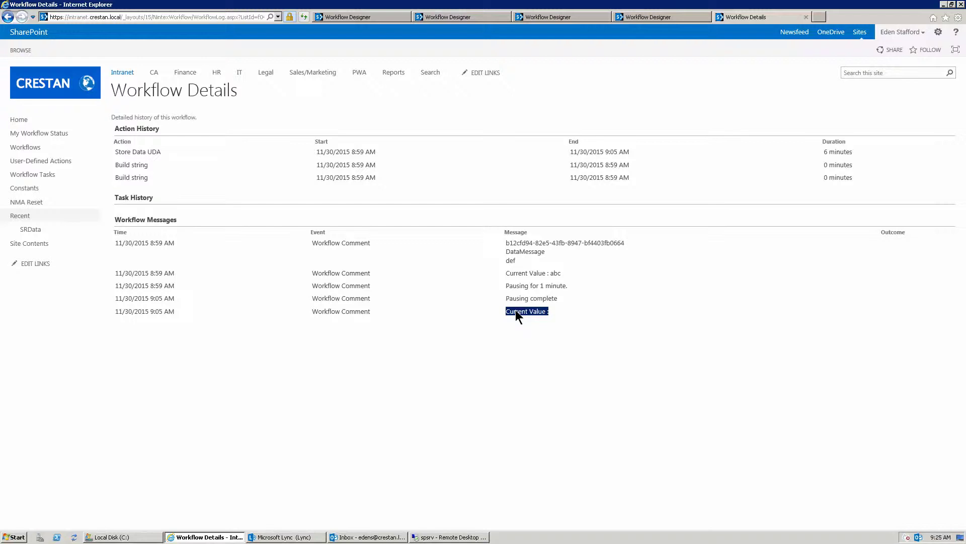
key("F5")
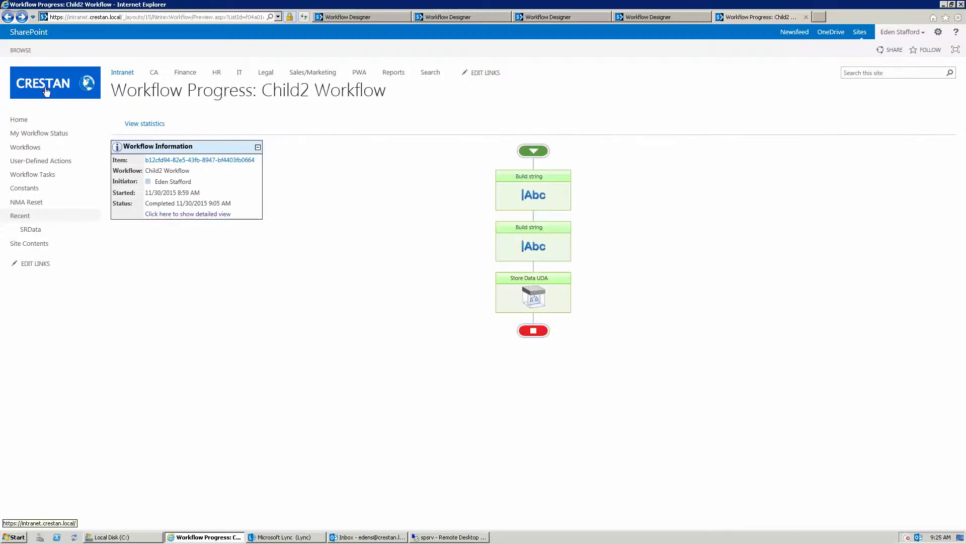
Examine the detailed messages of the Child1 Workflow run started at 9:00 AM, including its current values, and return to the item's workflow list.
left_click(9, 19)
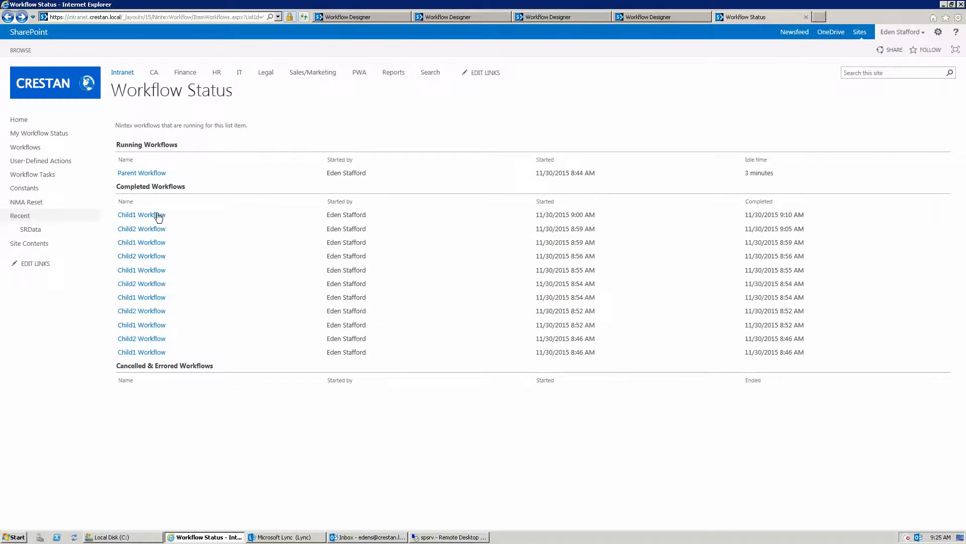
left_click(157, 216)
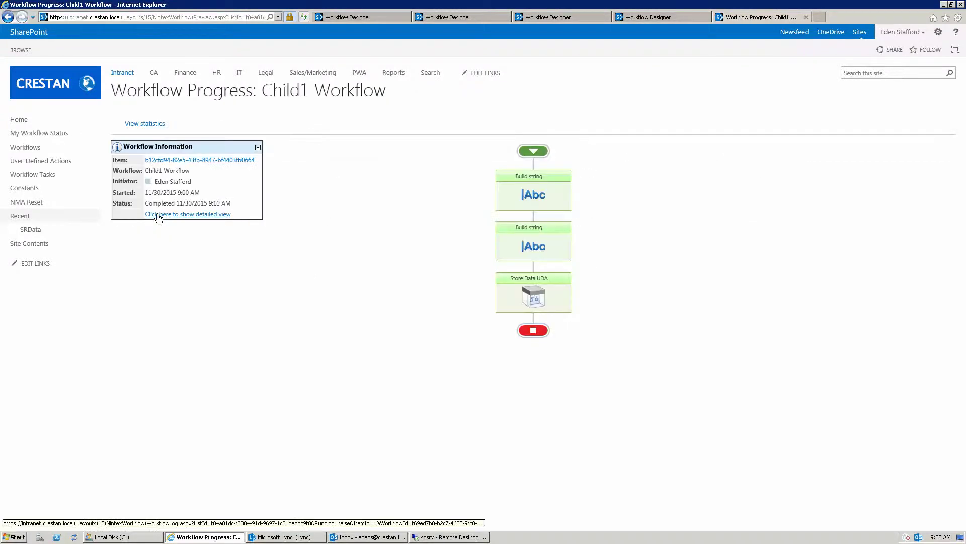
left_click(156, 213)
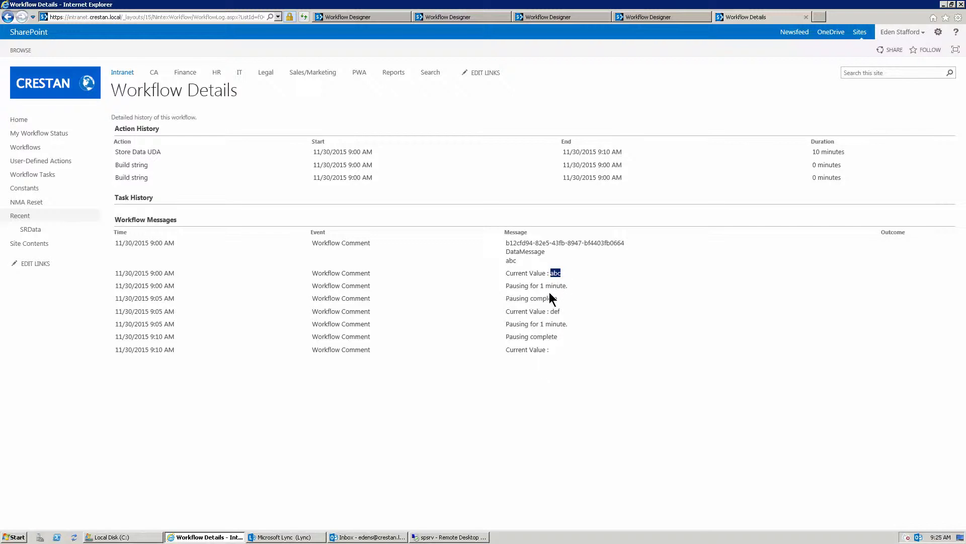
left_click_drag(567, 286, 543, 289)
left_click_drag(554, 349, 505, 349)
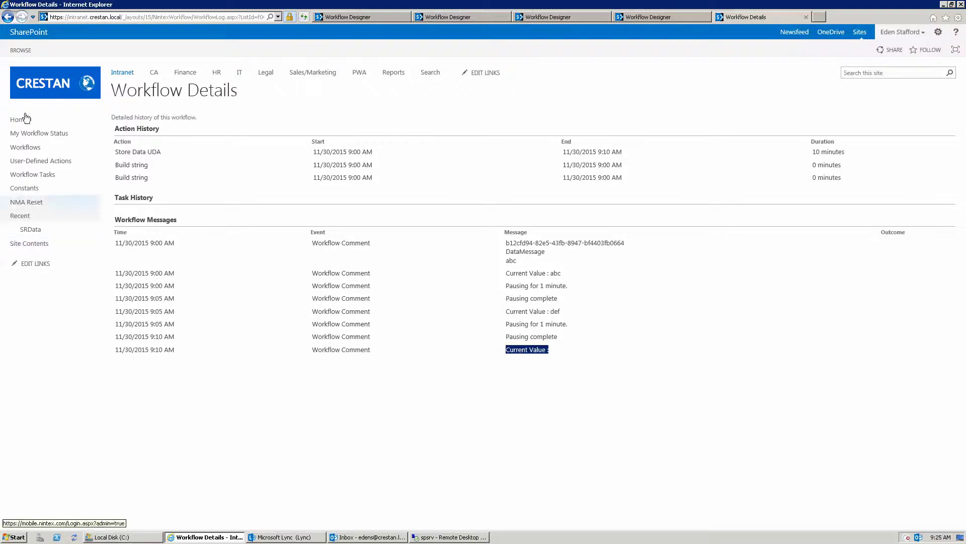
left_click(8, 17)
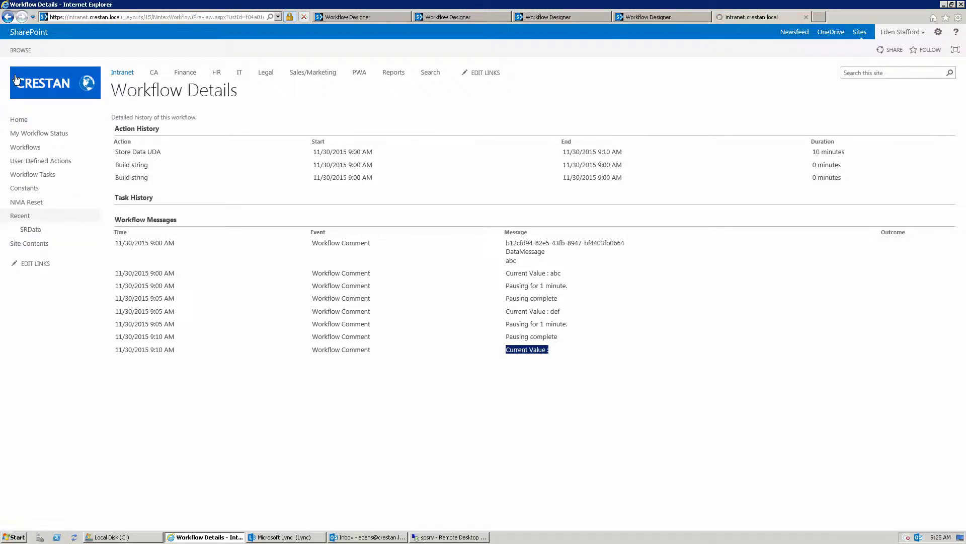
left_click(8, 17)
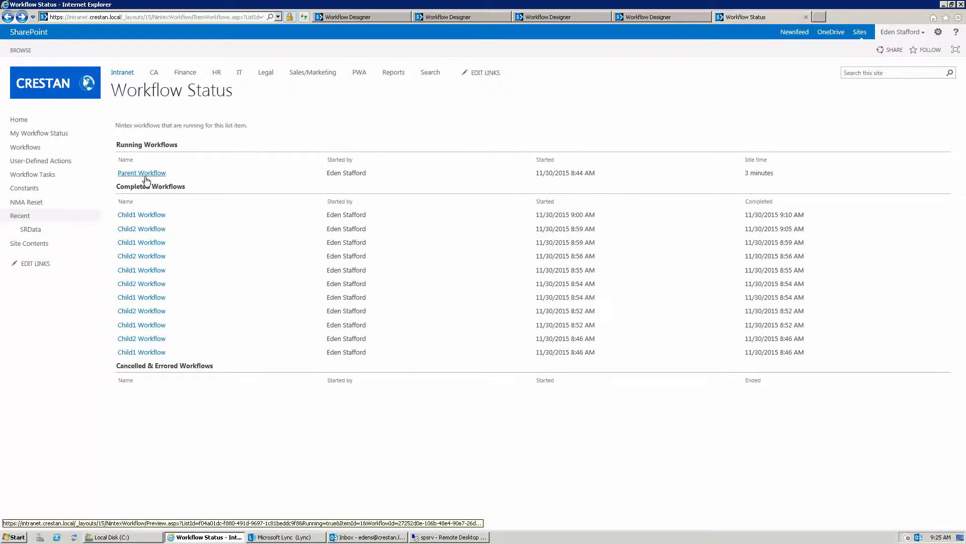
Open the running Parent Workflow's progress diagram and expand its Action set and the Run if action inside the loop.
left_click(145, 174)
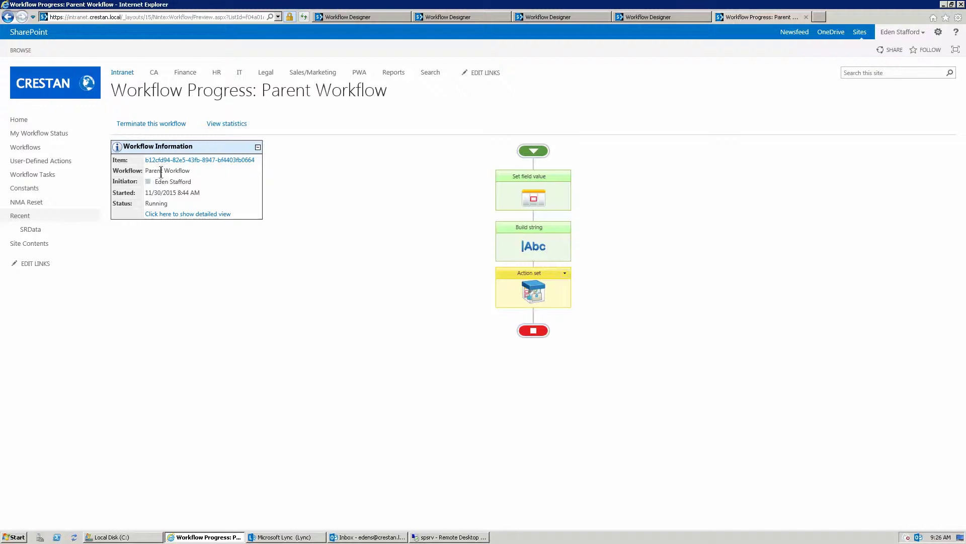
left_click(565, 272)
left_click(539, 289)
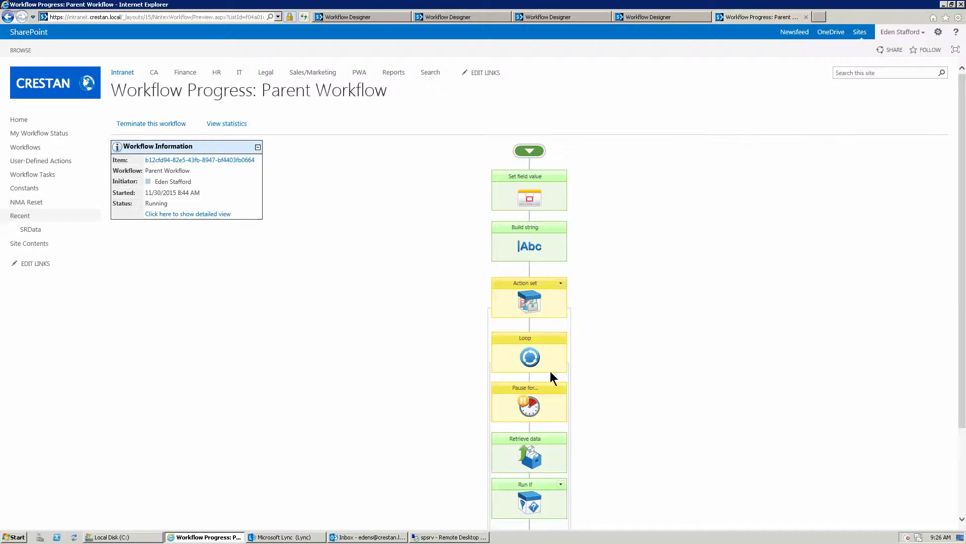
scroll(550, 373, "down", 2)
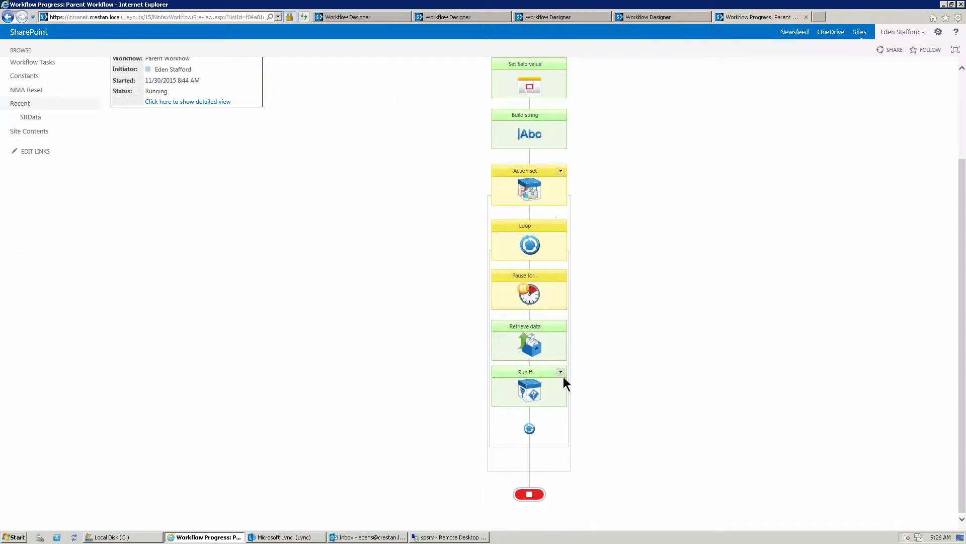
left_click(560, 372)
left_click(545, 387)
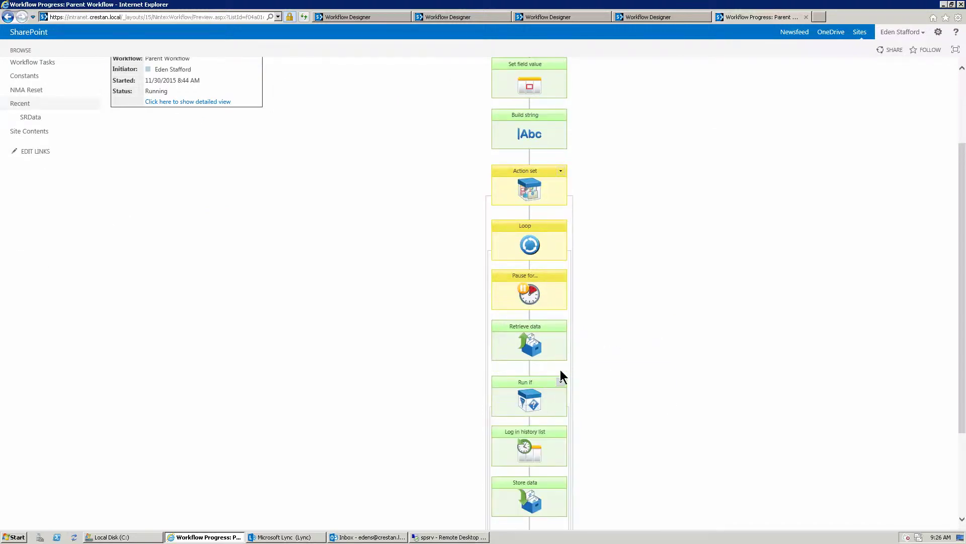
Inspect the run information of Parent Workflow's Loop, Pause for, Retrieve data, Run if and Store data actions.
mouse_move(531, 242)
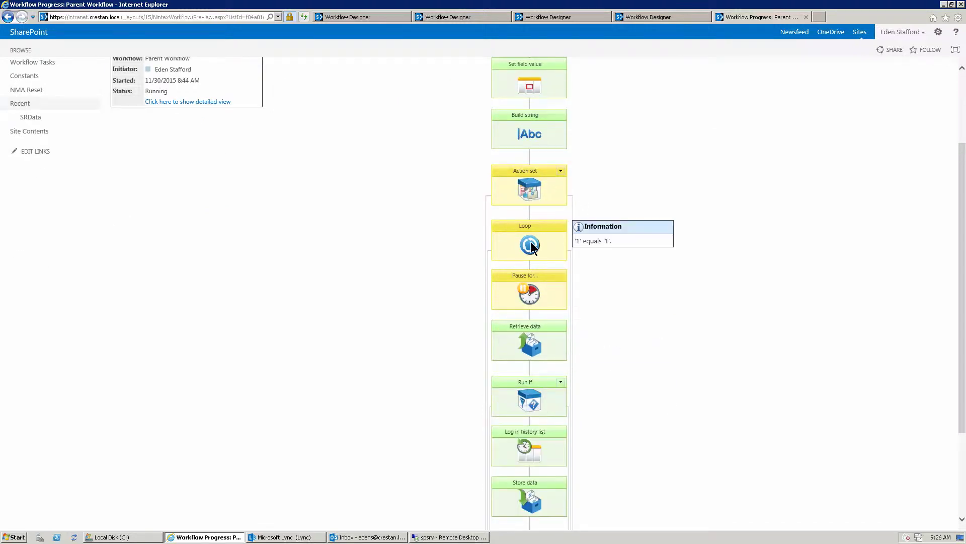
mouse_move(531, 292)
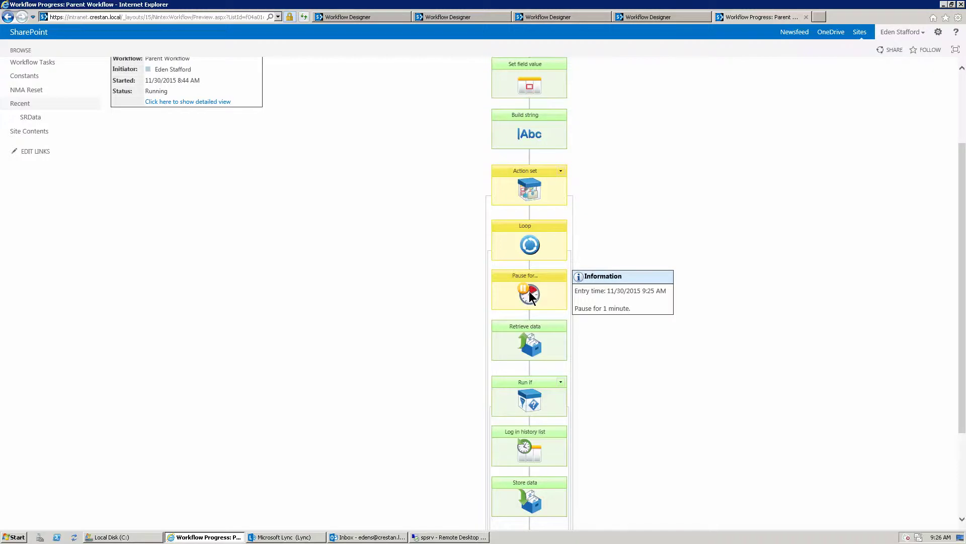
scroll(530, 292, "down", 1)
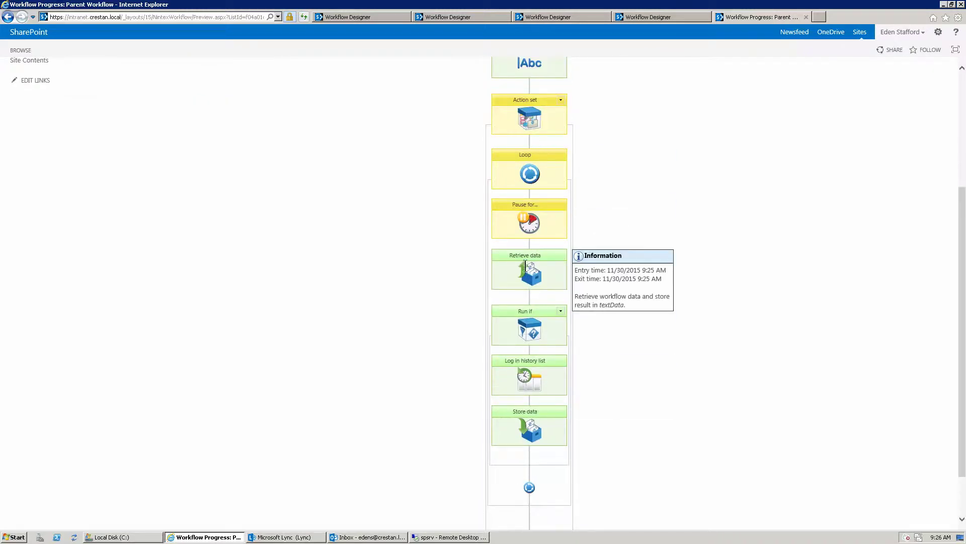
mouse_move(532, 333)
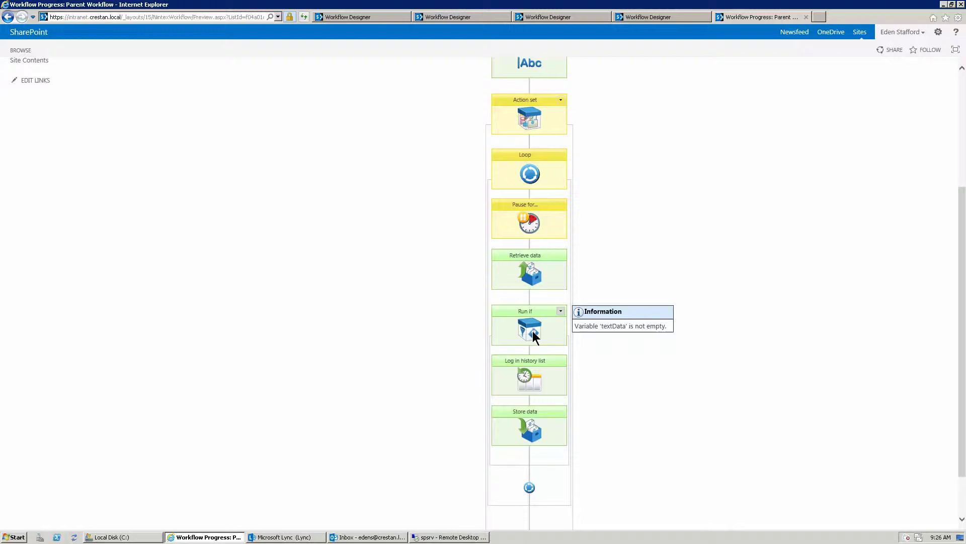
mouse_move(527, 443)
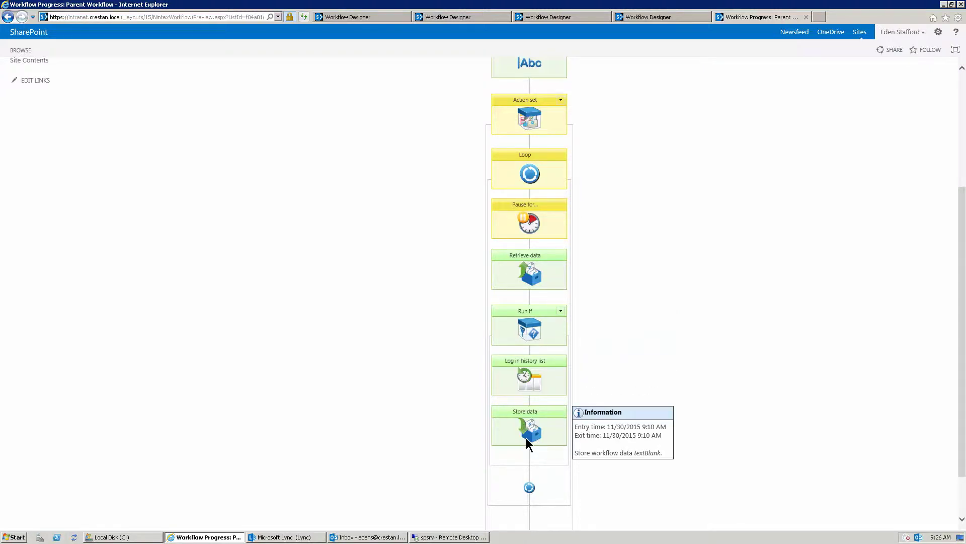
Show Parent Workflow's detailed history and examine the data values logged in its workflow messages.
scroll(388, 390, "up", 4)
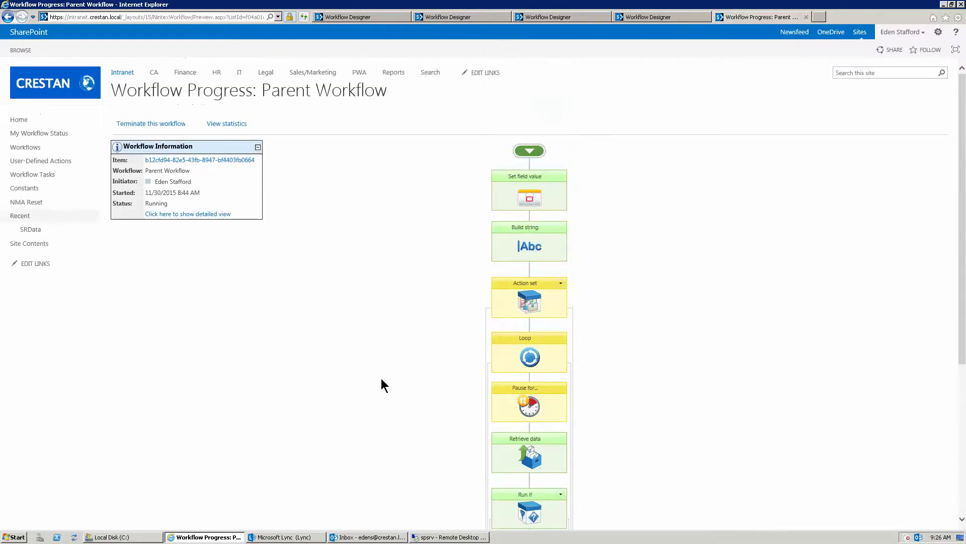
left_click(156, 213)
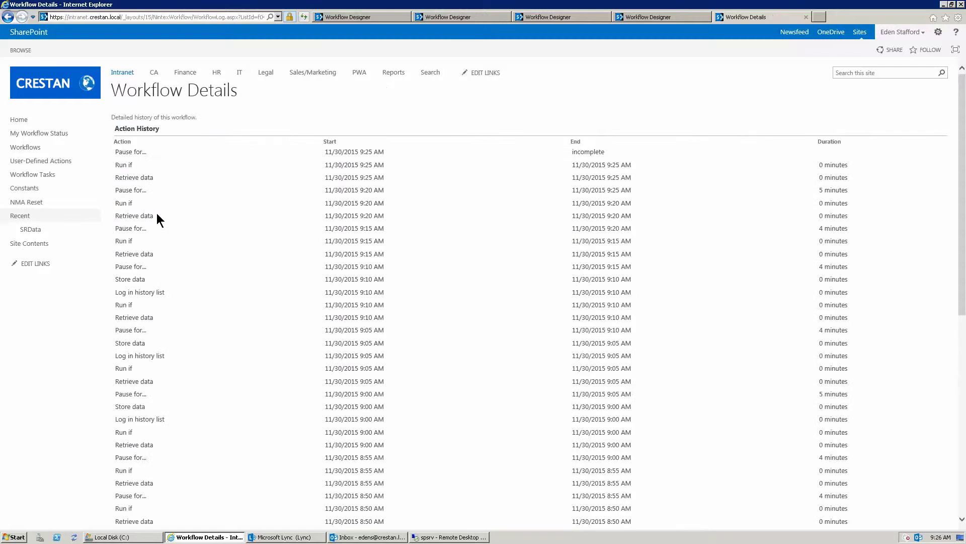
scroll(684, 277, "down", 8)
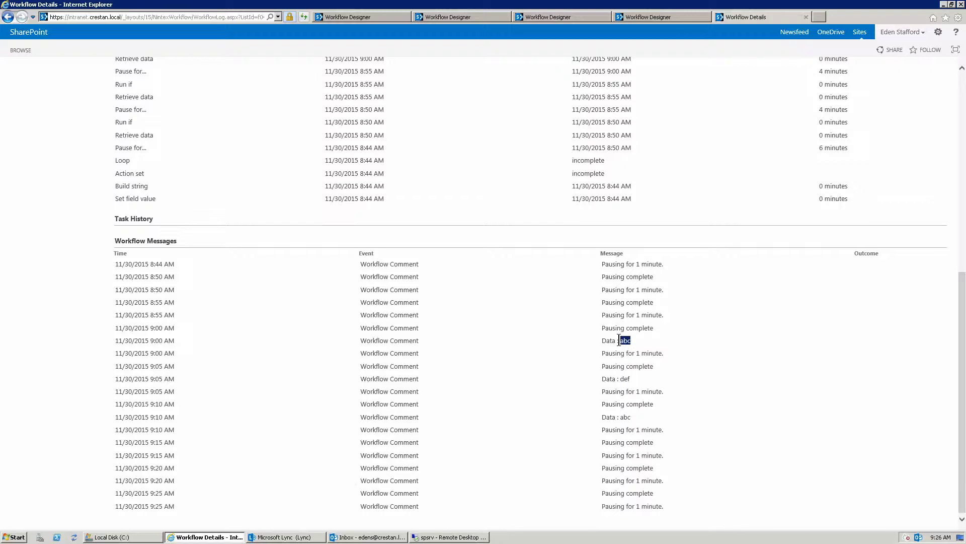
left_click_drag(638, 353, 638, 361)
left_click(615, 383)
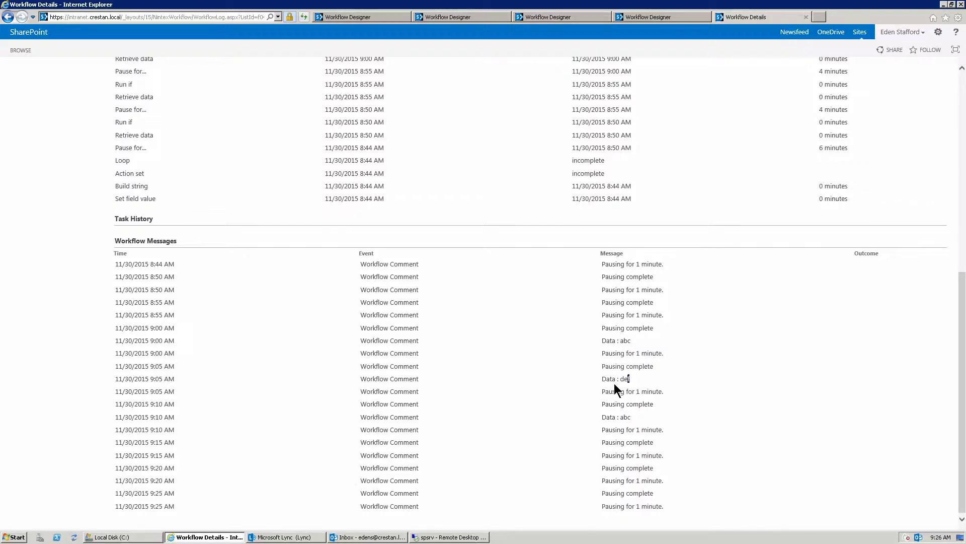
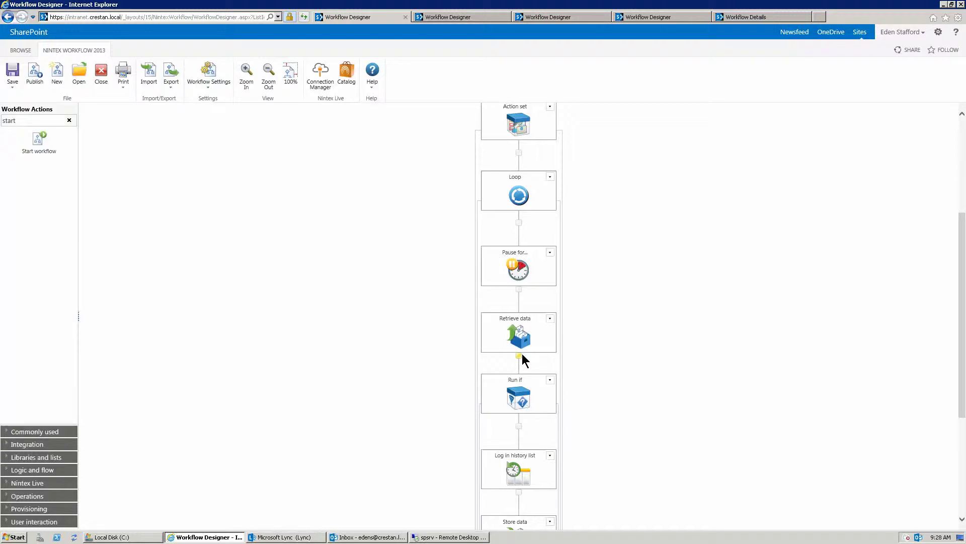
Review Parent Workflow's design from Set field value and Build string through the loop's Retrieve data, Run if and Store data actions.
scroll(383, 339, "up", 4)
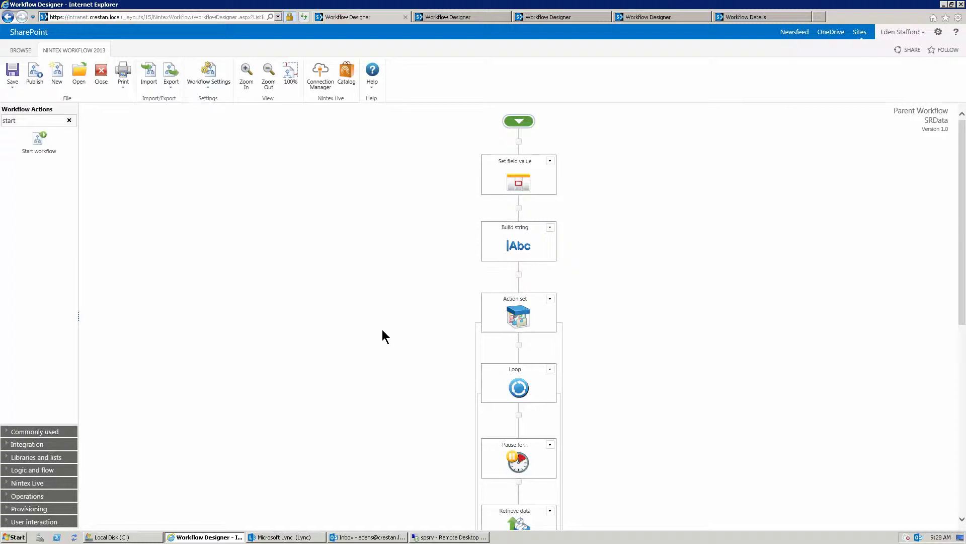
scroll(382, 328, "down", 6)
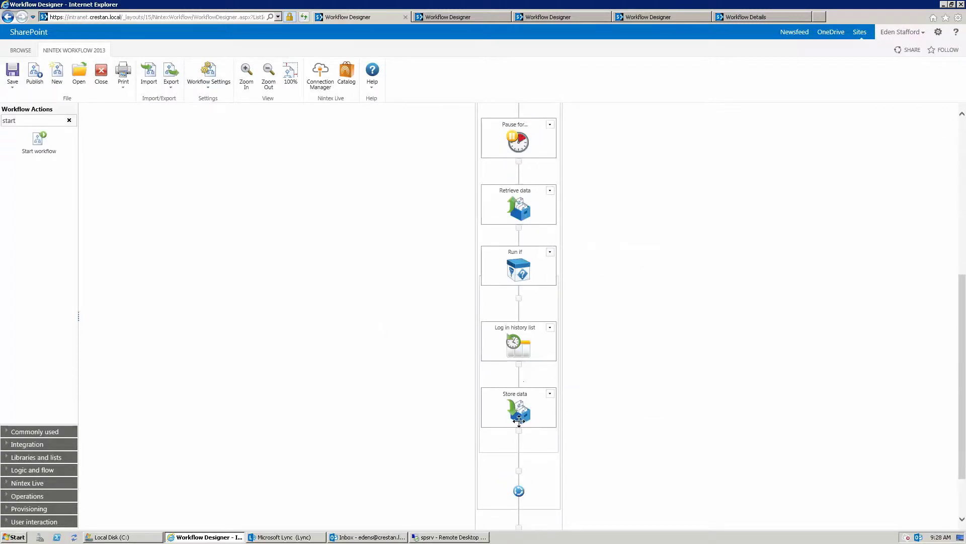
mouse_move(519, 408)
scroll(380, 282, "up", 6)
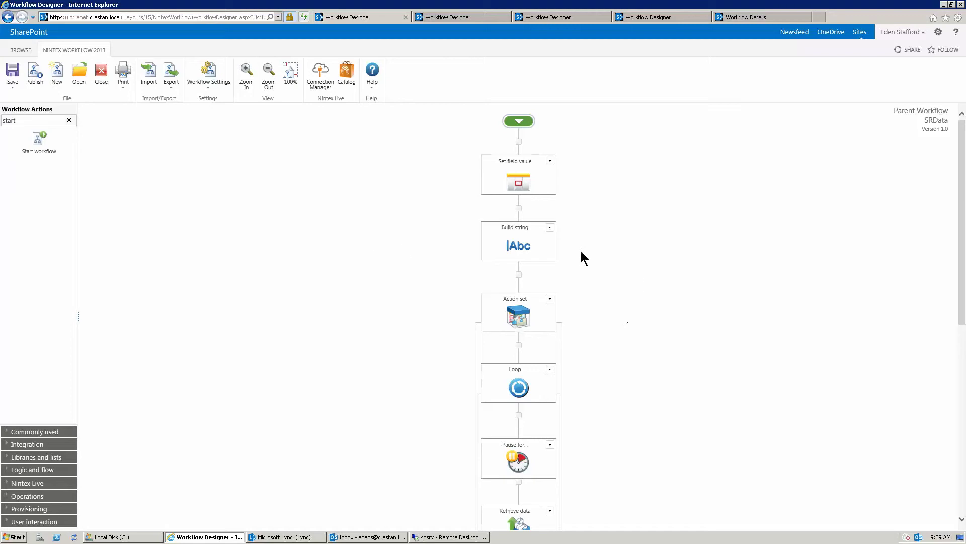
scroll(544, 347, "down", 3)
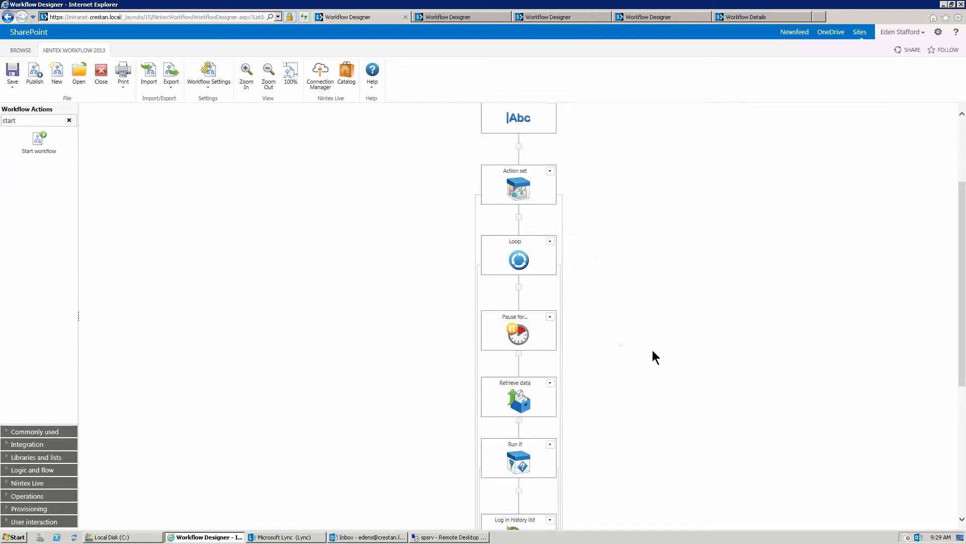